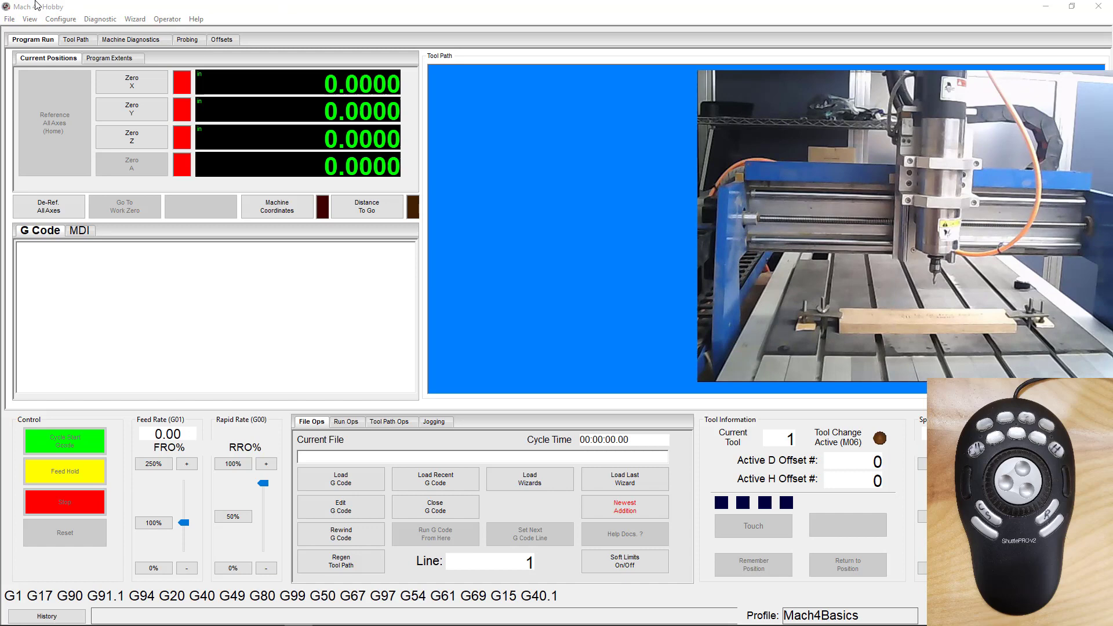
# - Enable the ShuttlePro plugin in the Control configuration's Plugins tab and accept the restart notice
pyautogui.click(60, 19)
pyautogui.click(66, 50)
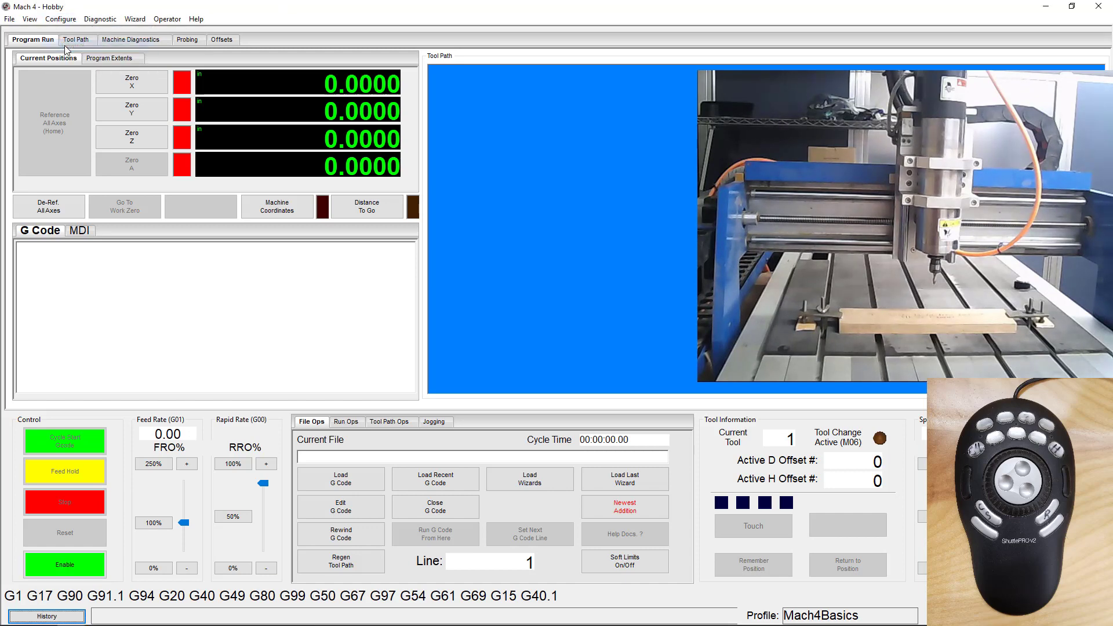
pyautogui.click(382, 153)
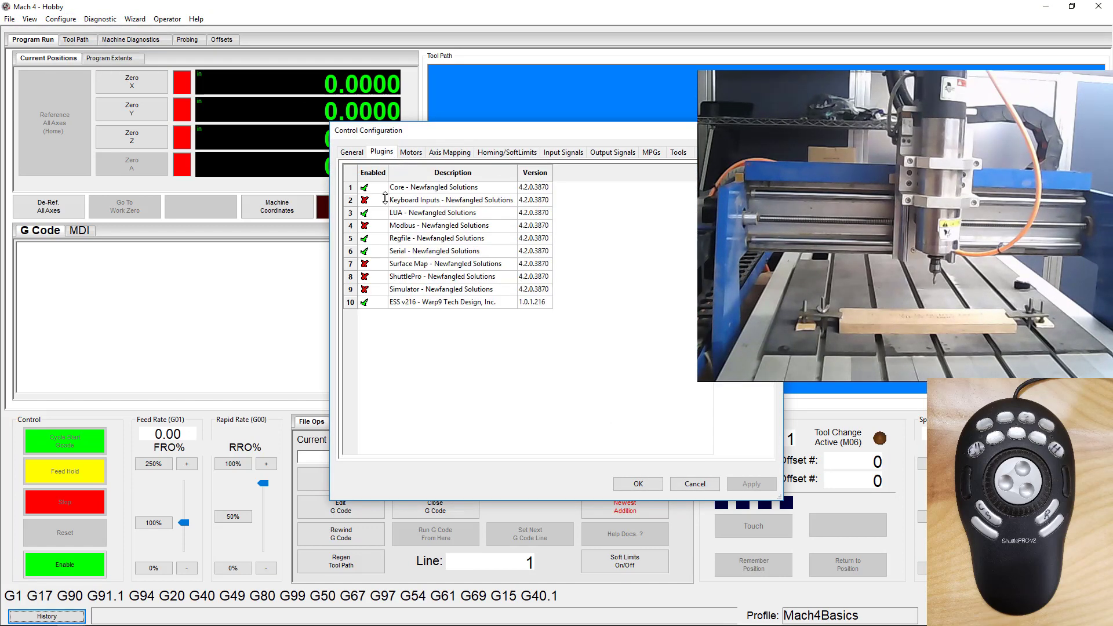
pyautogui.click(365, 277)
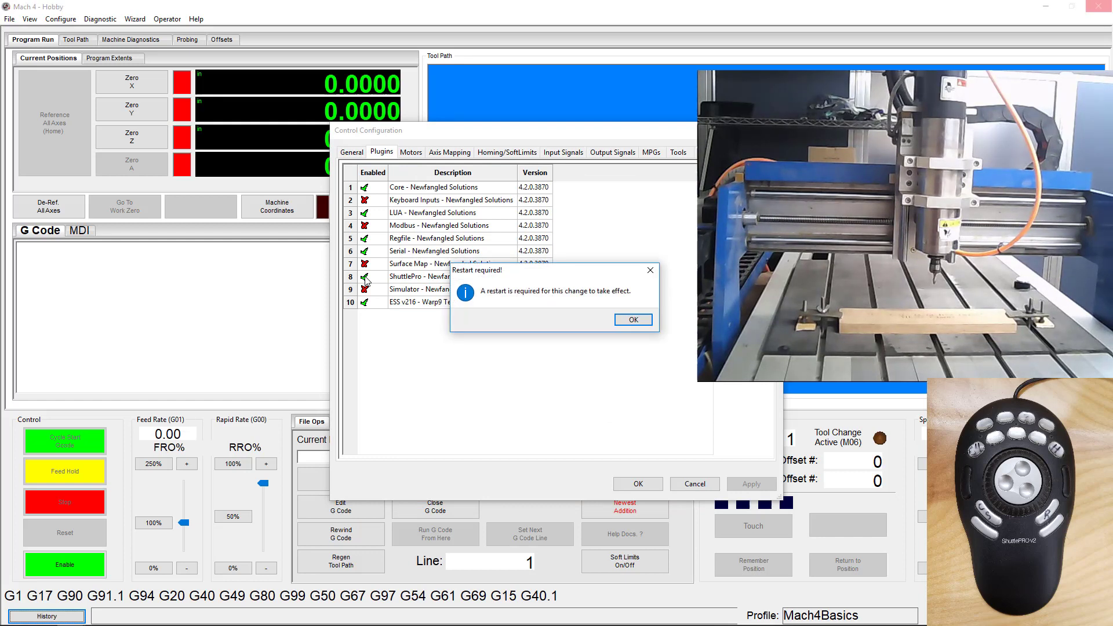
pyautogui.click(634, 320)
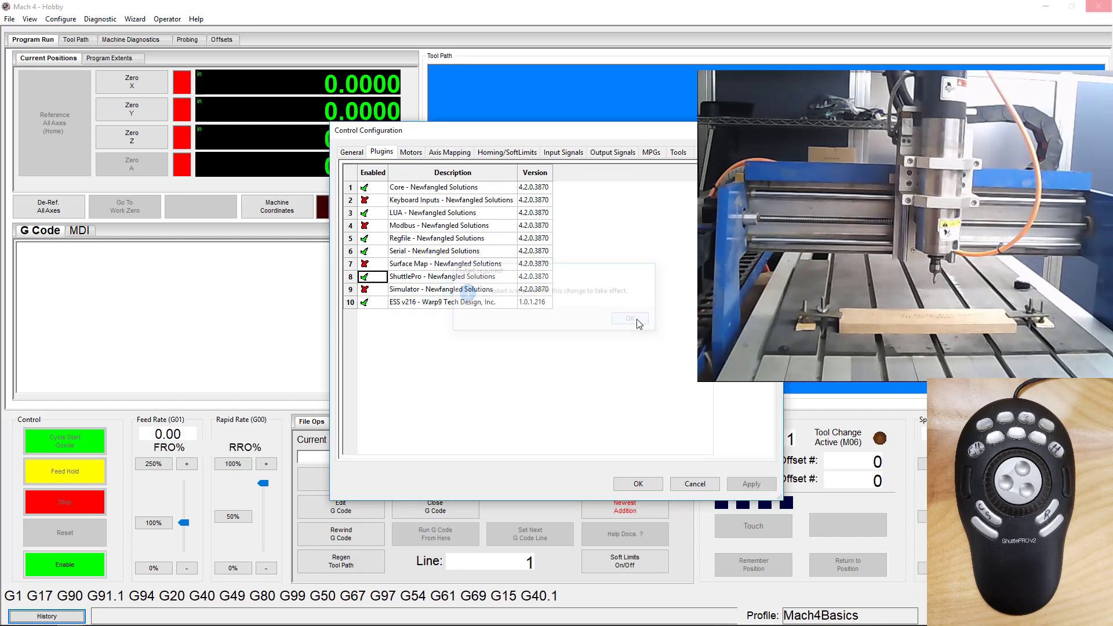
pyautogui.click(636, 487)
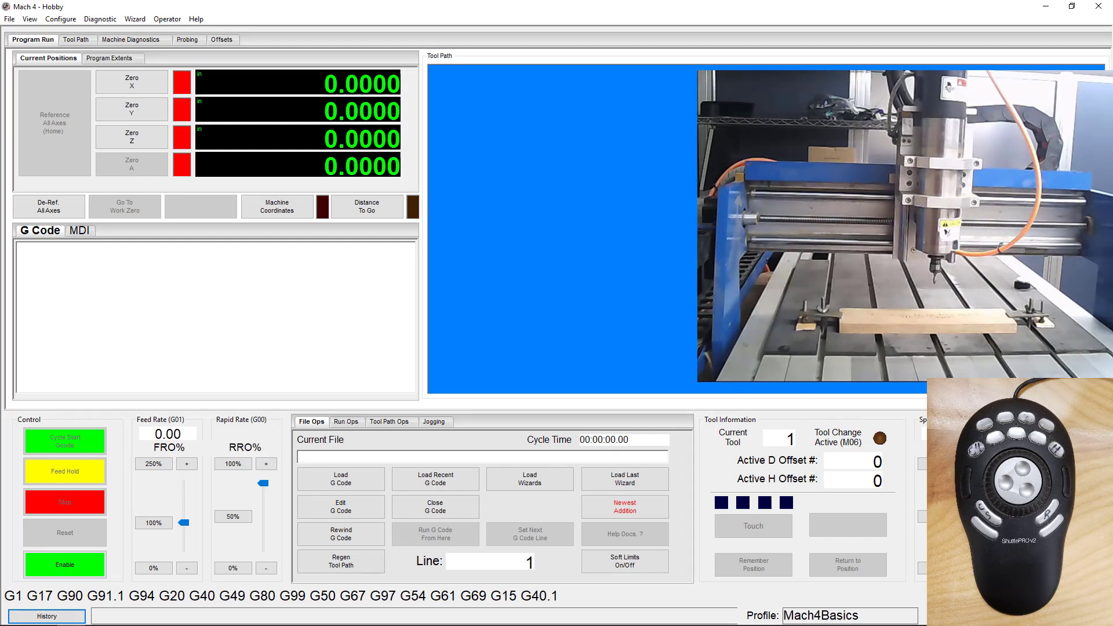
# - In the ShuttlePro plugin setup, assign Jog Select X to the first pressed button
pyautogui.click(61, 19)
pyautogui.moveTo(86, 62)
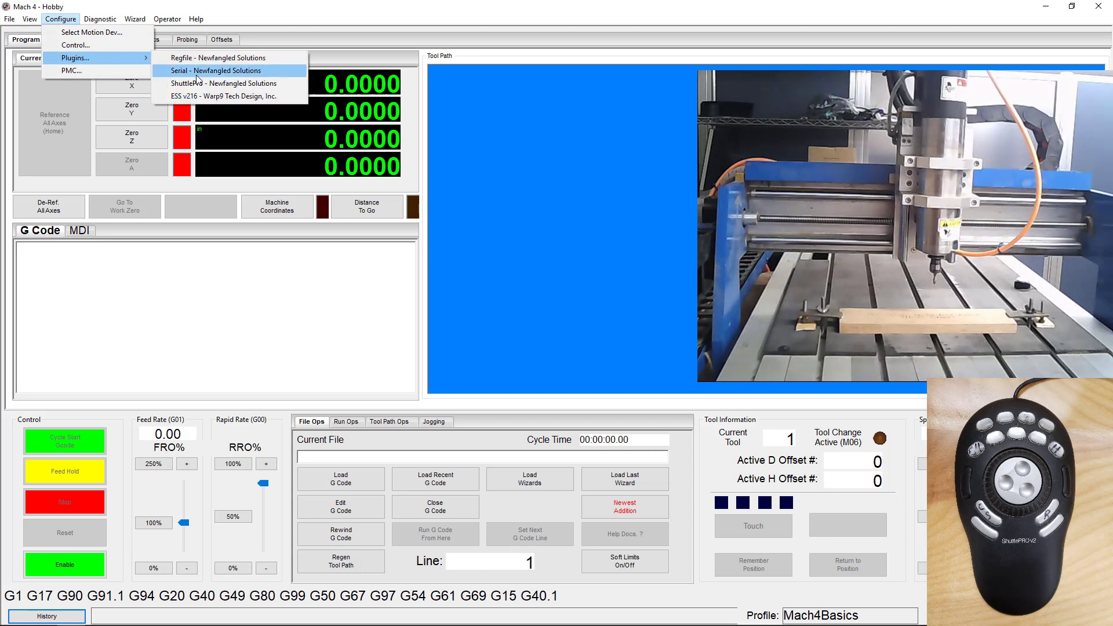
pyautogui.click(223, 83)
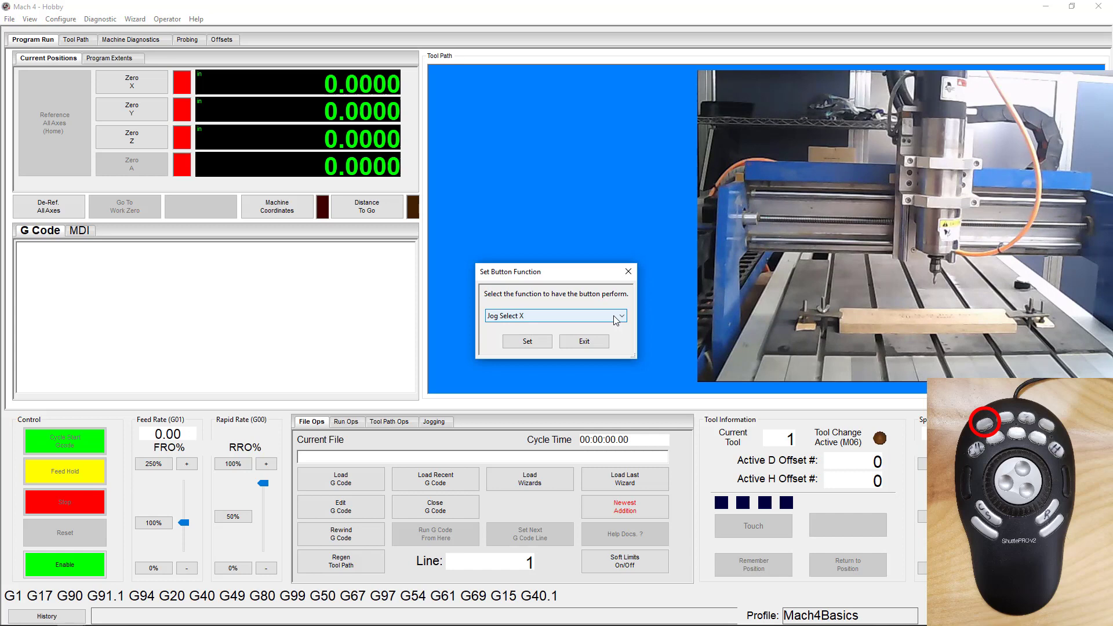
pyautogui.click(614, 315)
pyautogui.moveTo(622, 347)
pyautogui.mouseDown()
pyautogui.moveTo(616, 547)
pyautogui.moveTo(614, 339)
pyautogui.mouseUp()
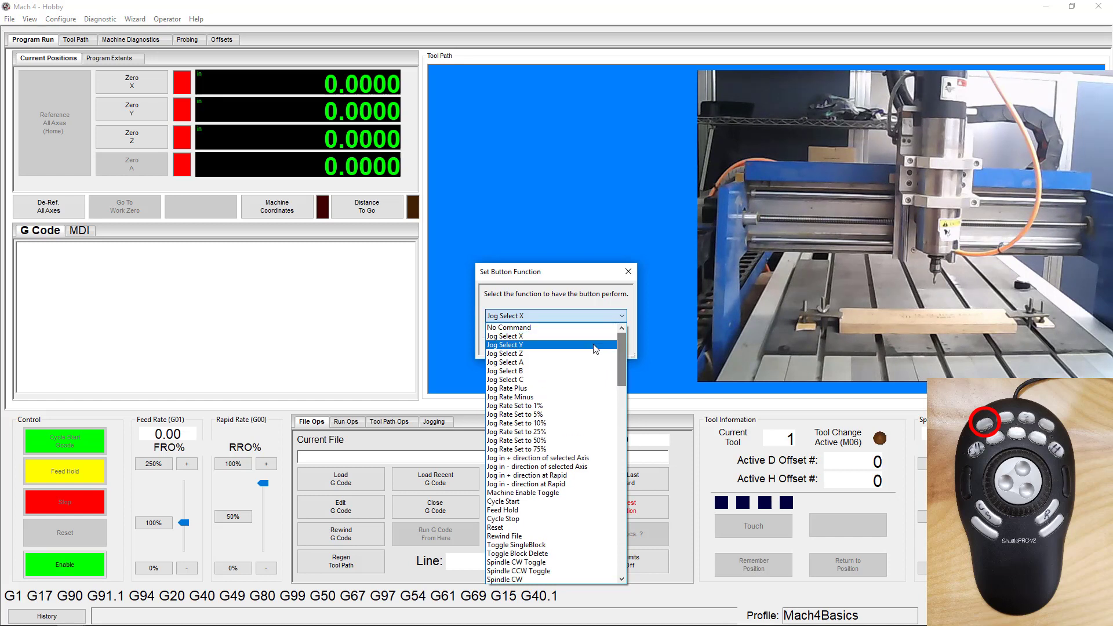
pyautogui.click(537, 338)
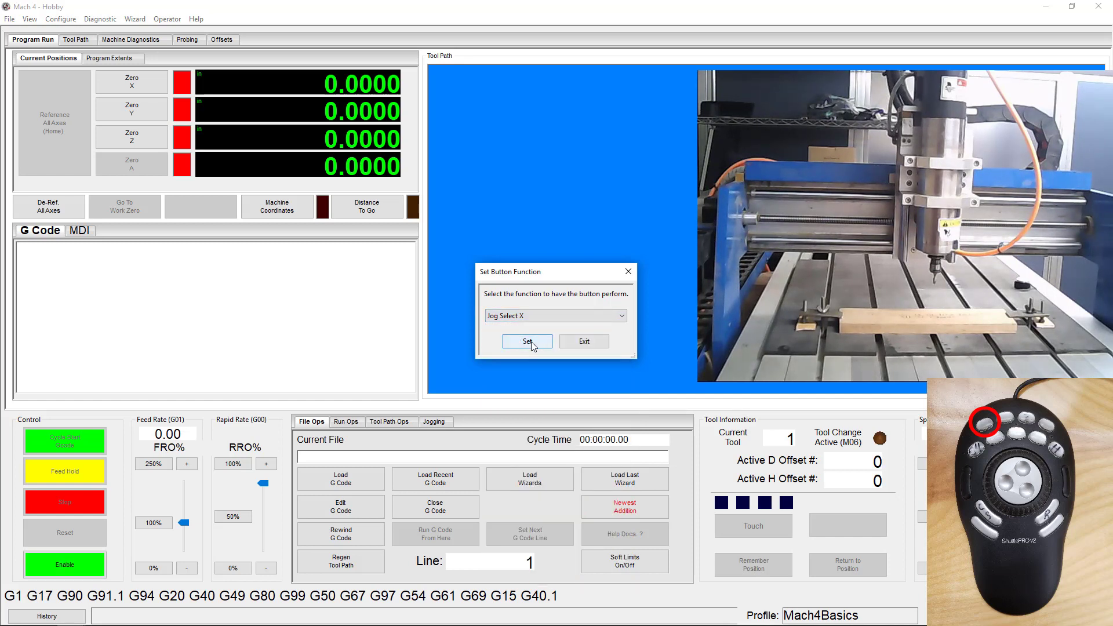
pyautogui.click(531, 344)
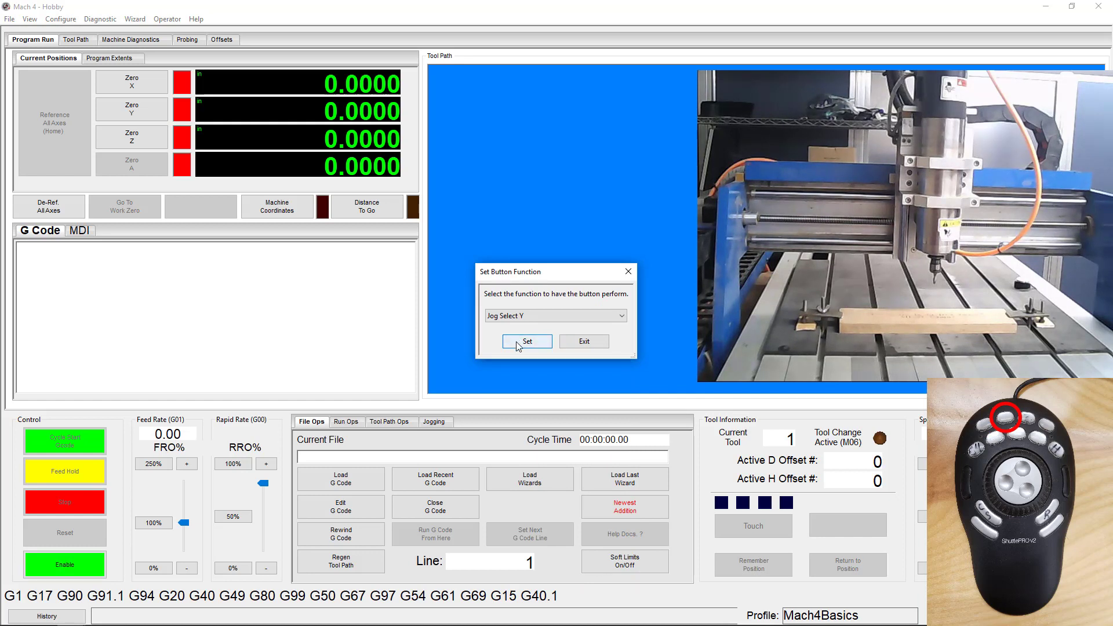
# - Assign Jog Select Y and Jog Select Z to the next two buttons and exit config
pyautogui.click(519, 341)
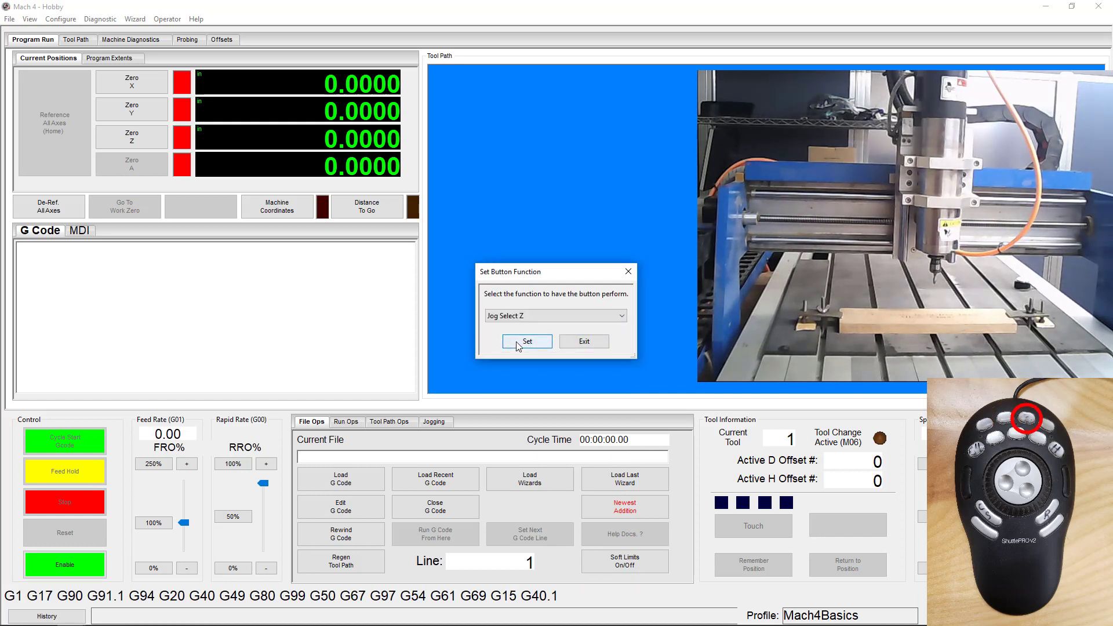
pyautogui.click(518, 342)
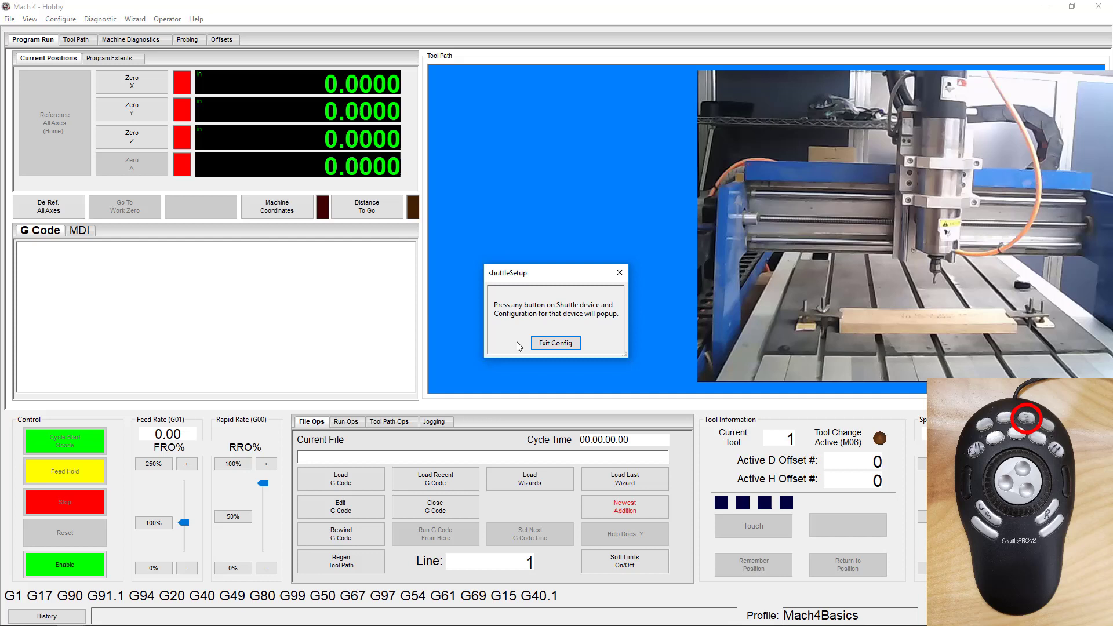
pyautogui.click(549, 346)
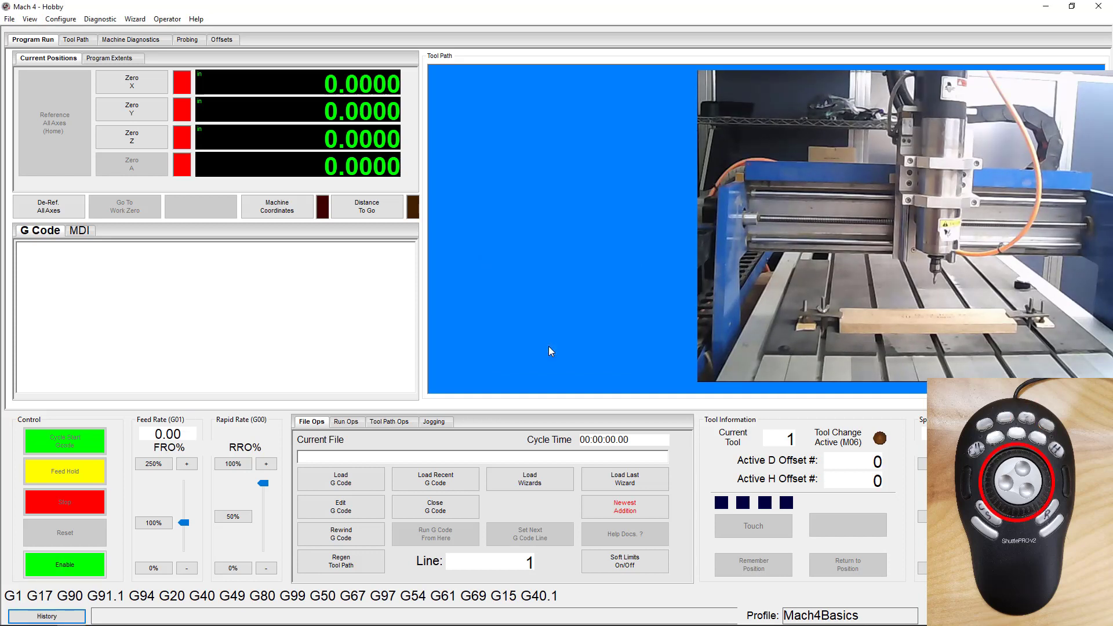
# - Enable the machine and jog the X axis back and forth with the shuttle
pyautogui.click(52, 564)
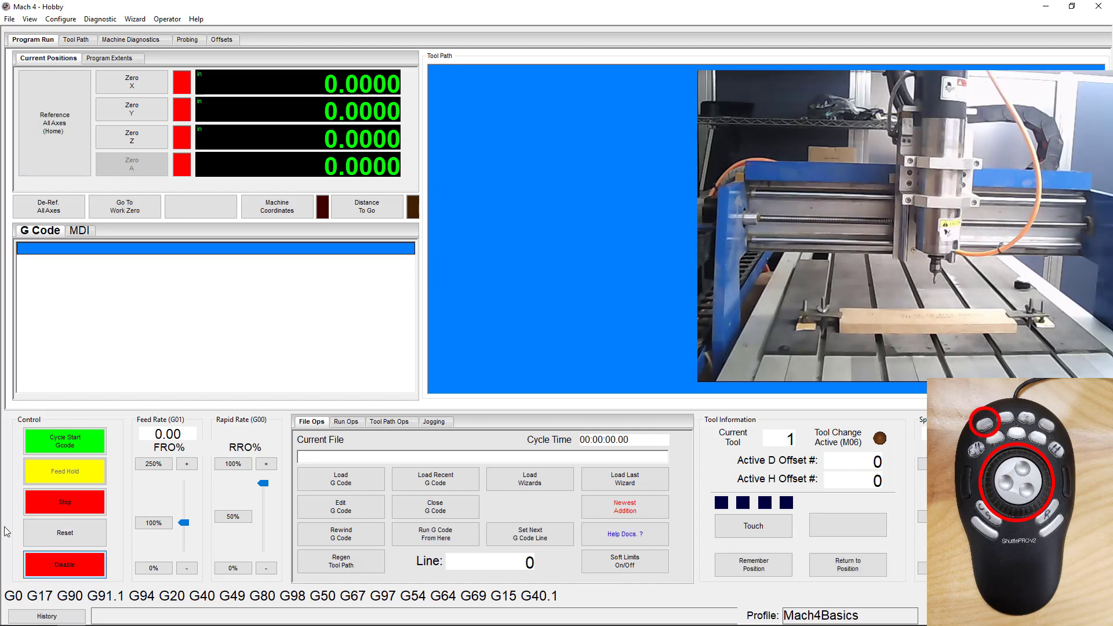
pyautogui.press('Right')
pyautogui.press('Left')
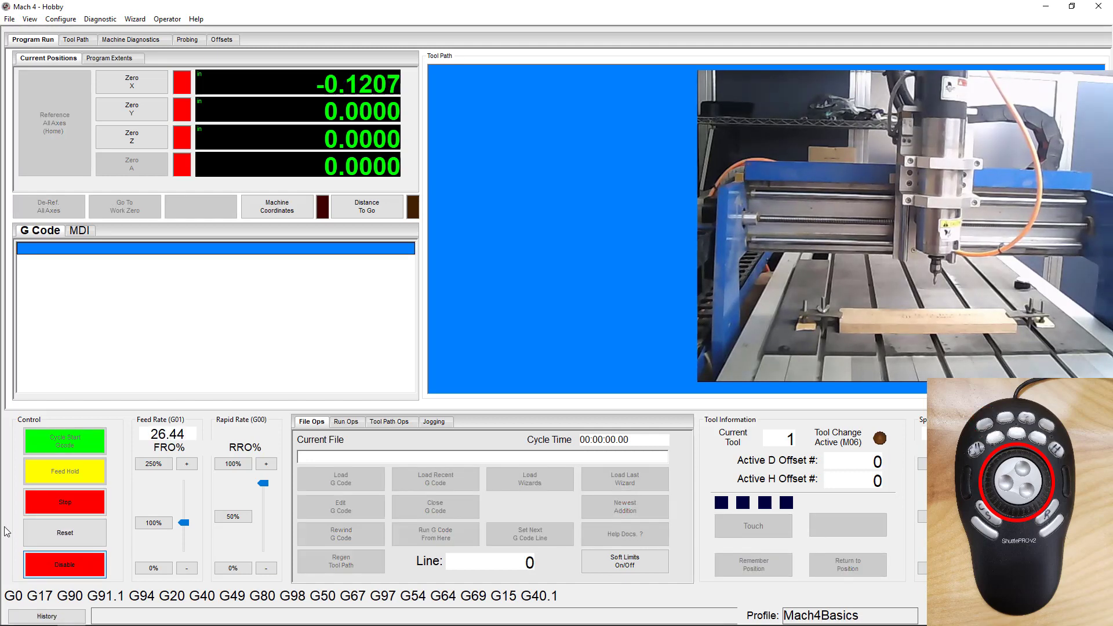
pyautogui.press('Right')
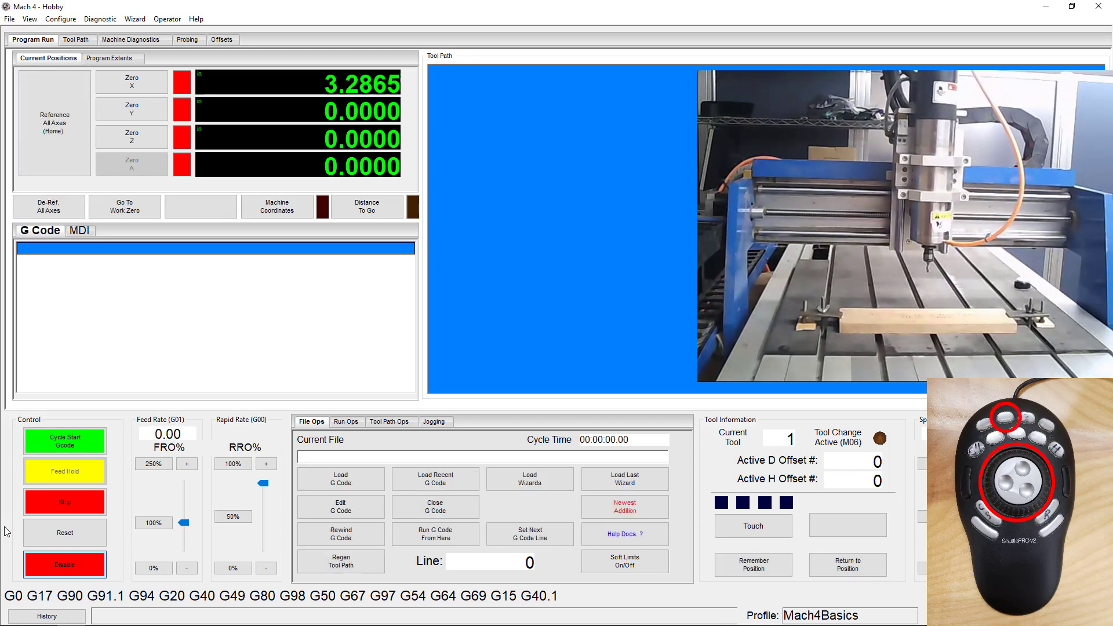
# - Jog Y and Z back and forth, ending at X 3.2865, Y -0.6192, Z -0.1042
pyautogui.press('Up')
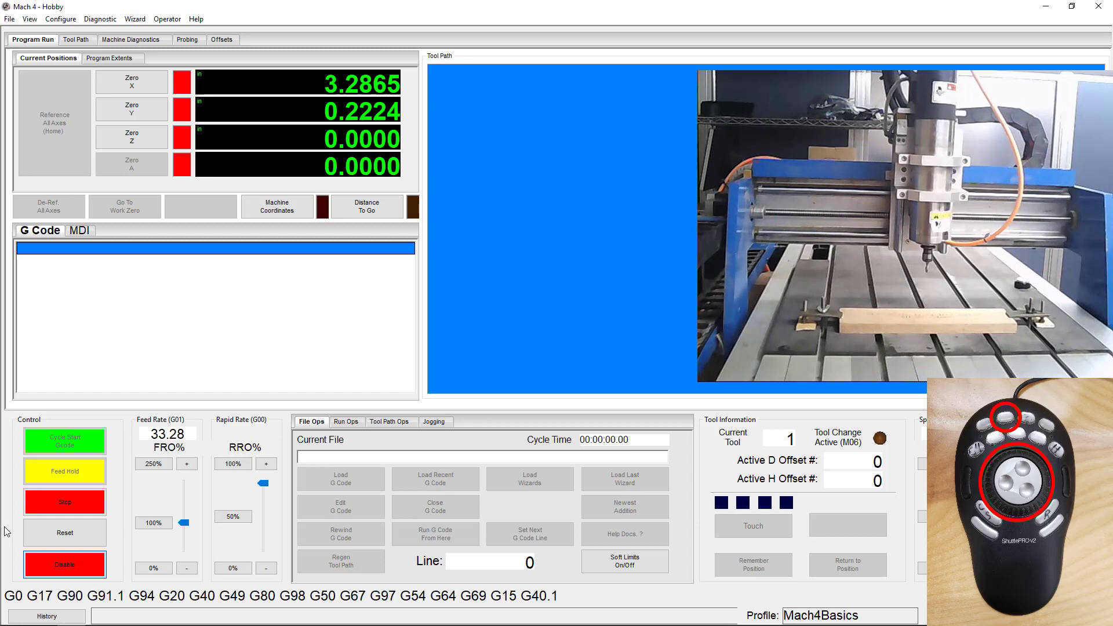
pyautogui.press('Down')
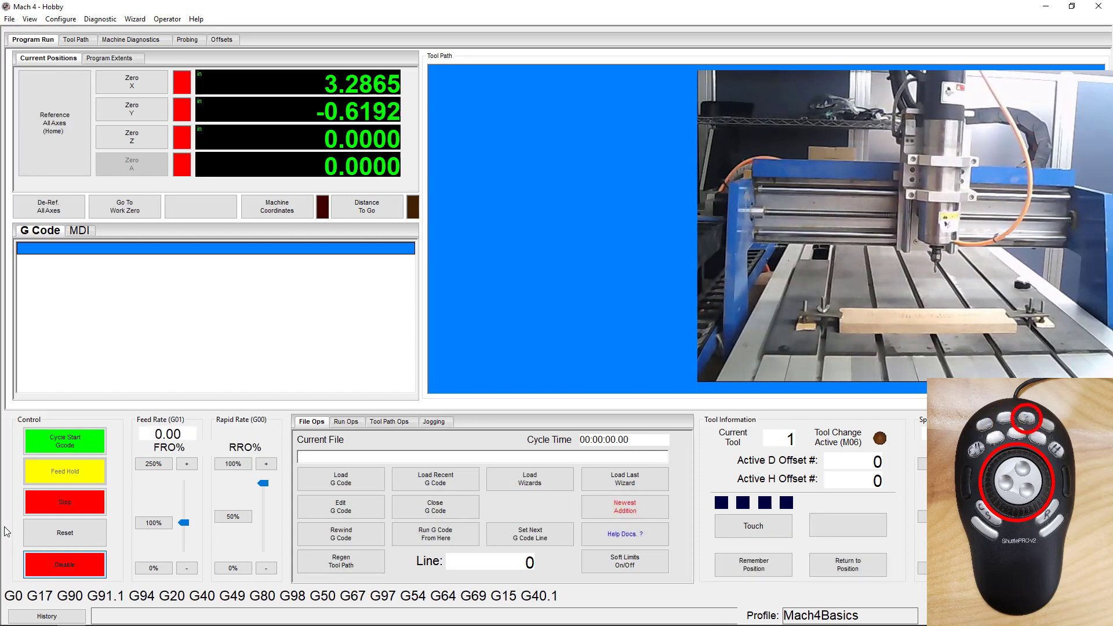
pyautogui.press('pagedown')
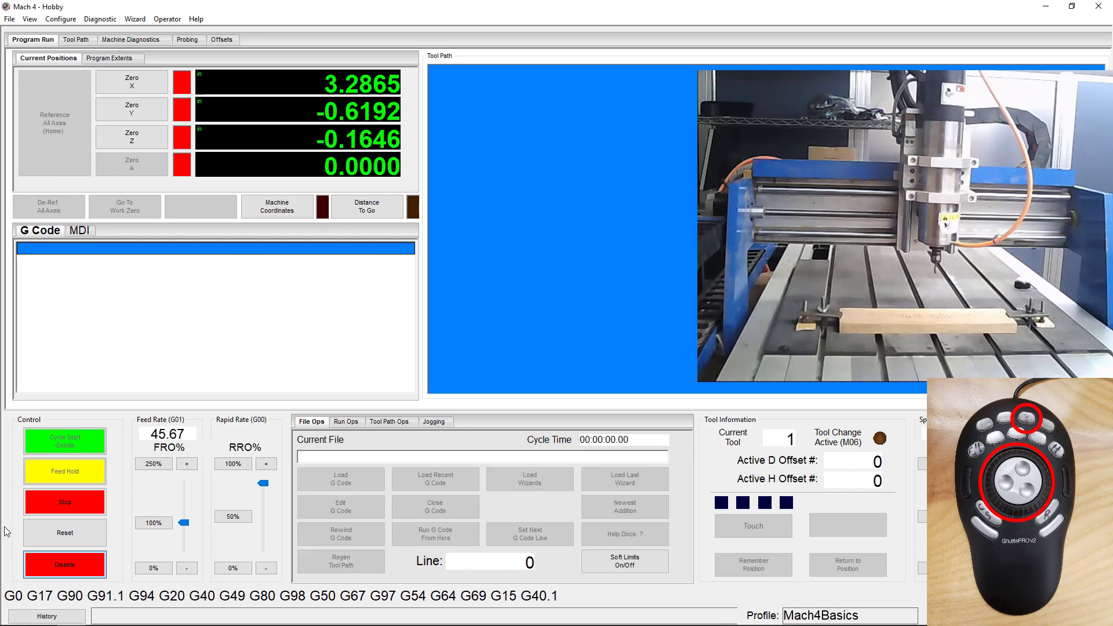
pyautogui.press('pageup')
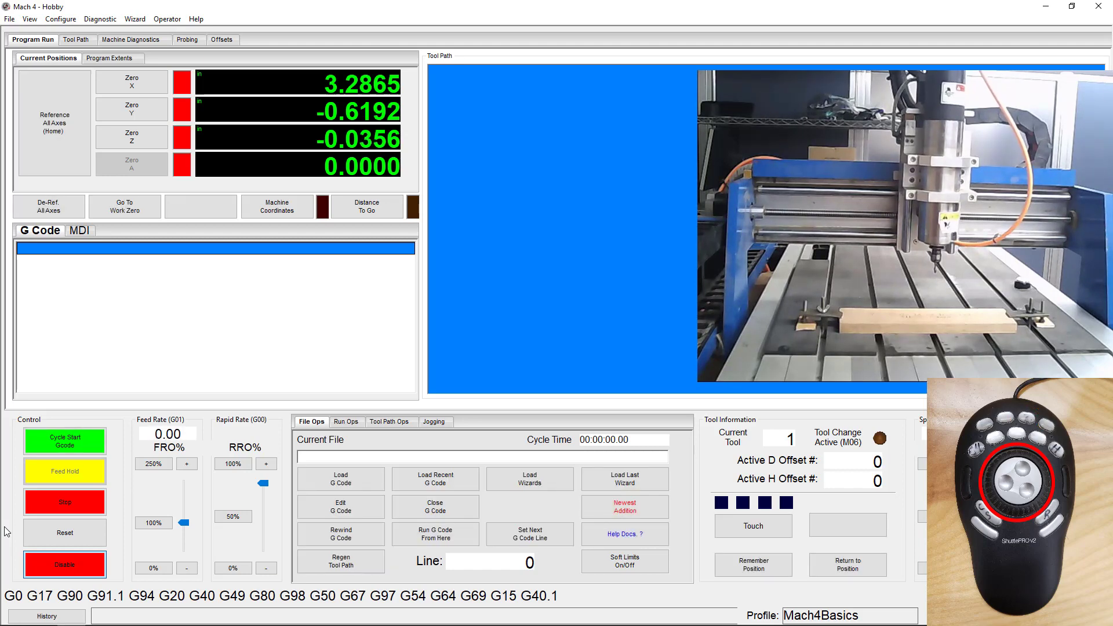
pyautogui.press('pageup')
pyautogui.press('pagedown')
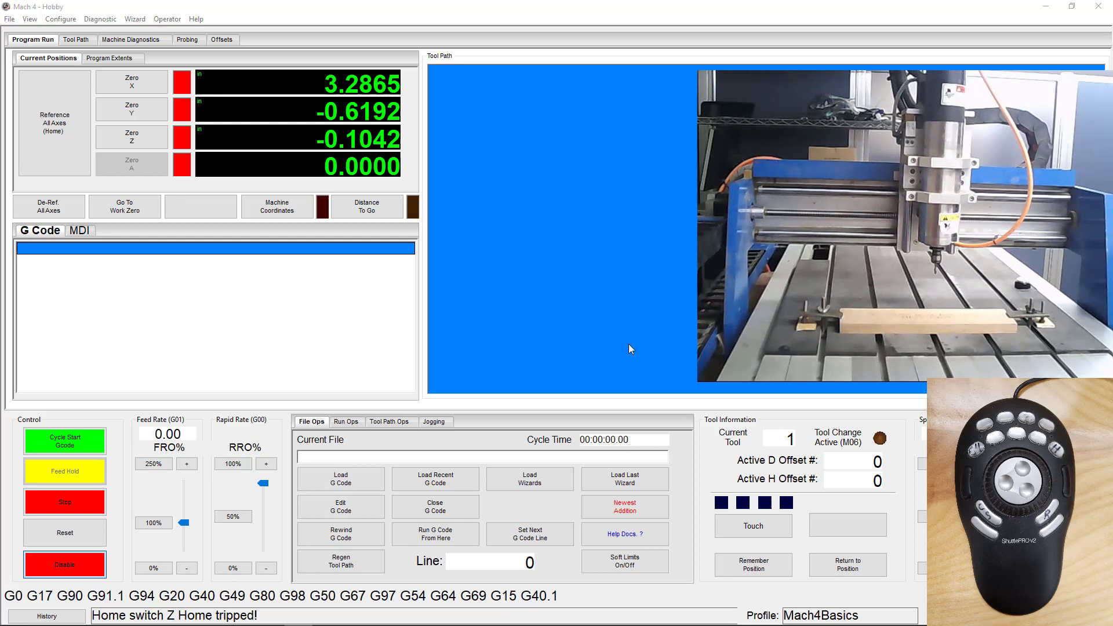
# - Disable the machine, assign Home All Axis to a ShuttlePro button, then re-enable the machine
pyautogui.click(81, 576)
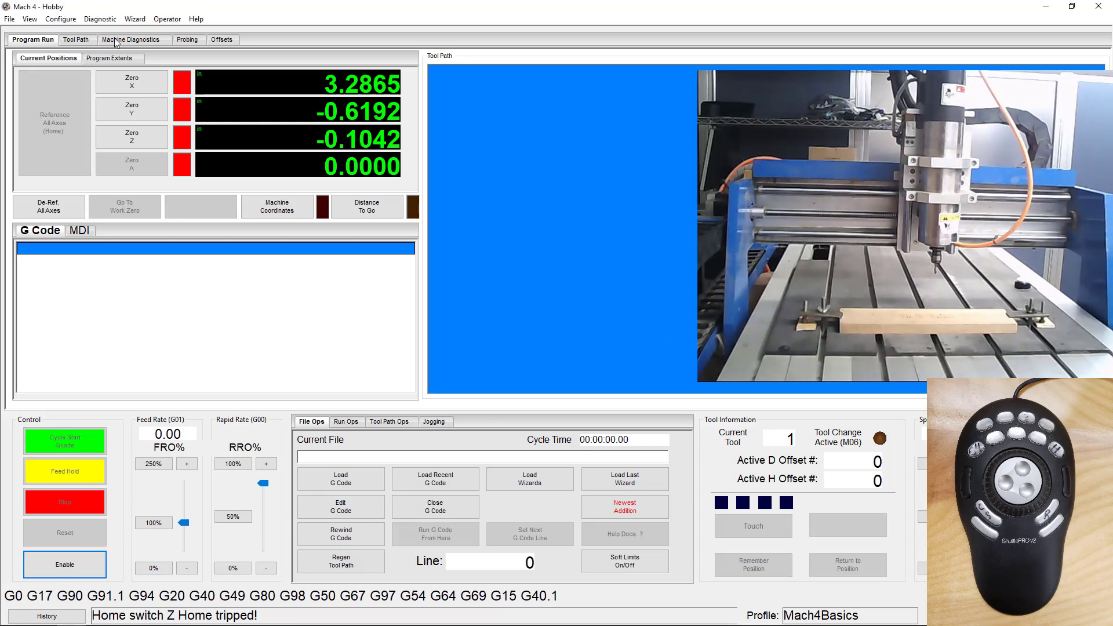
pyautogui.click(61, 19)
pyautogui.moveTo(81, 58)
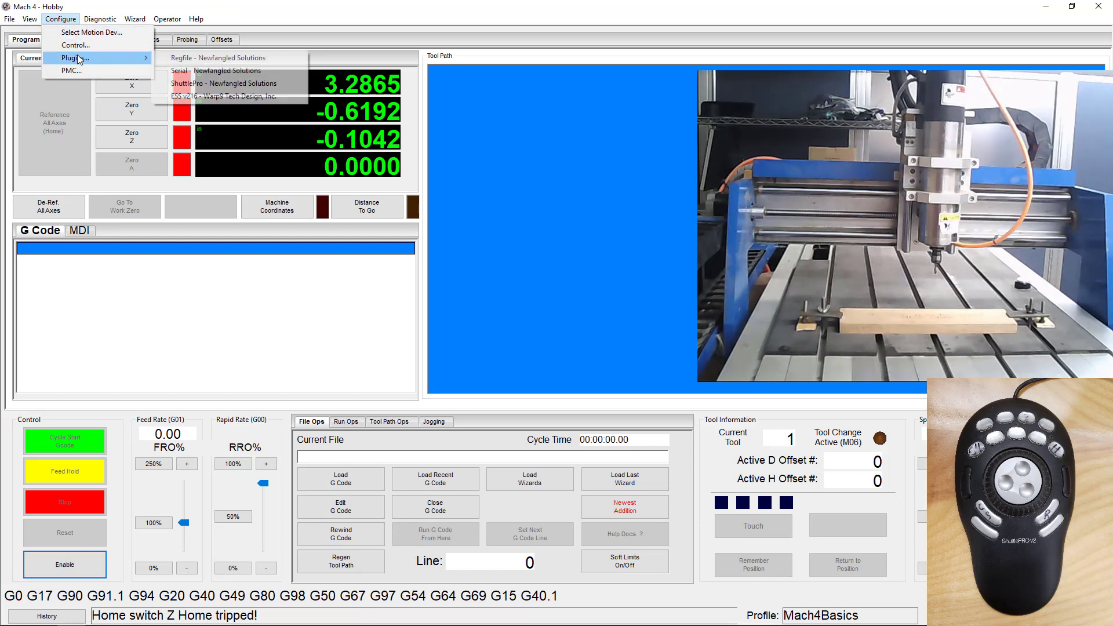
pyautogui.click(199, 84)
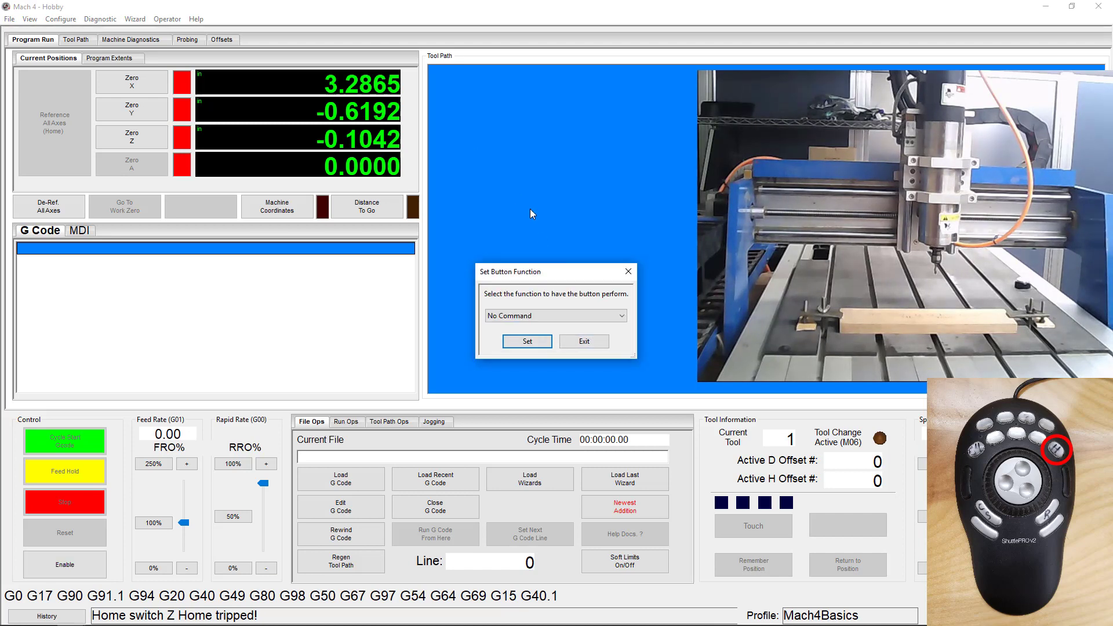
pyautogui.click(531, 314)
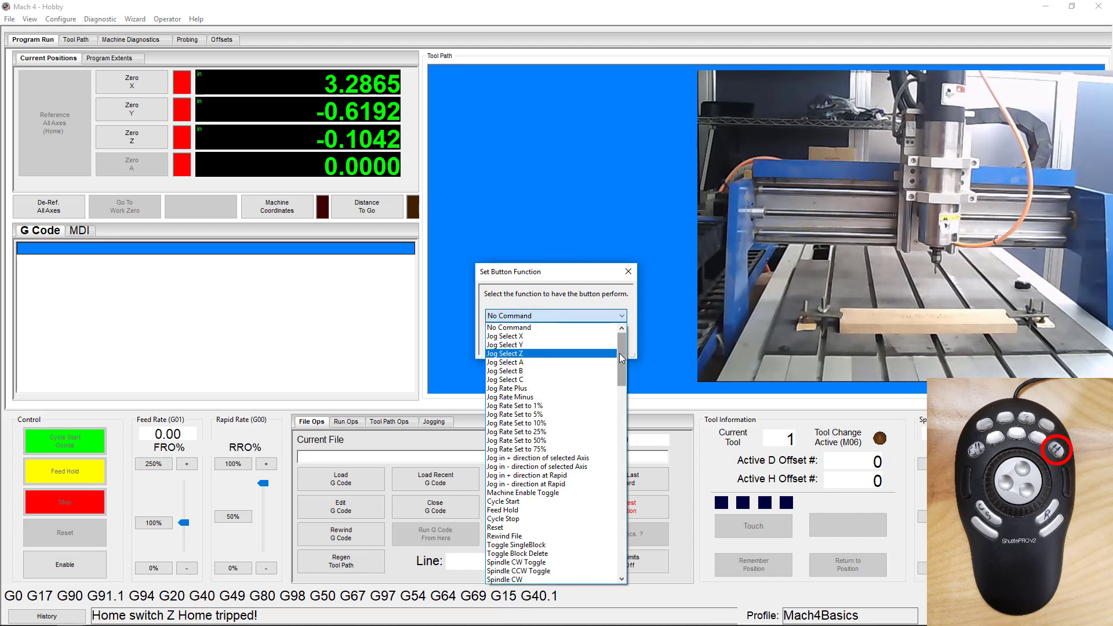
pyautogui.moveTo(619, 353); pyautogui.dragTo(623, 432)
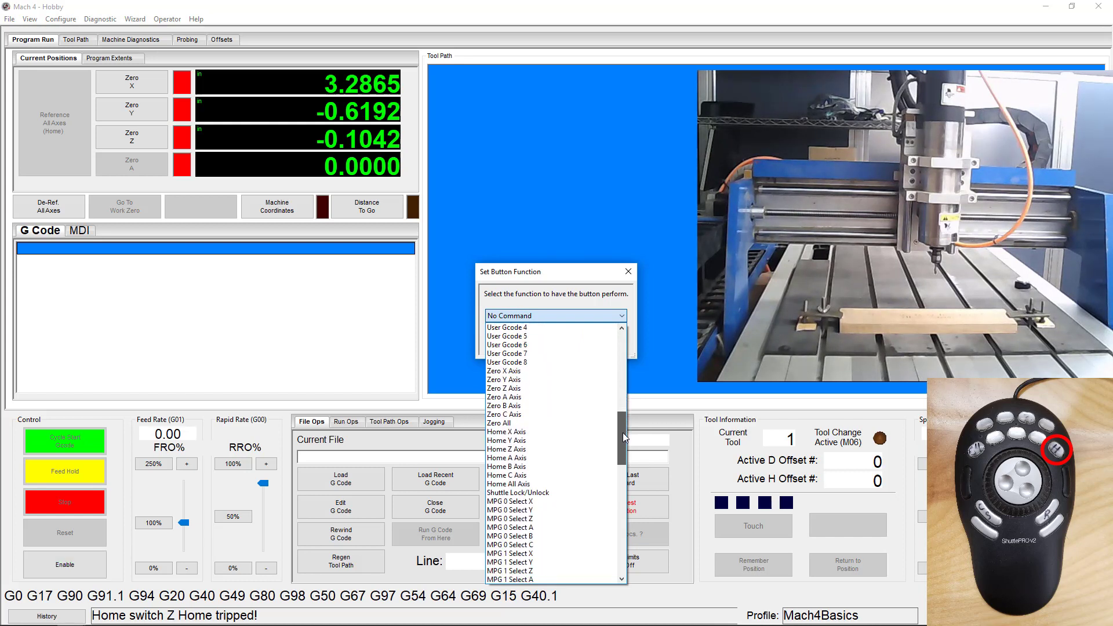
pyautogui.click(554, 483)
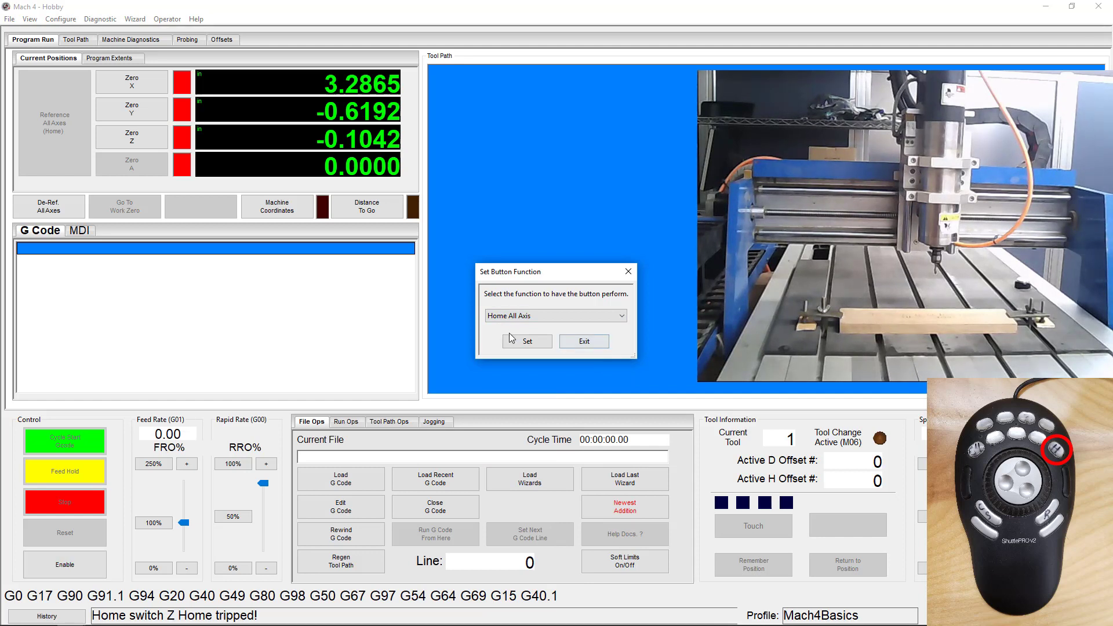
pyautogui.click(536, 344)
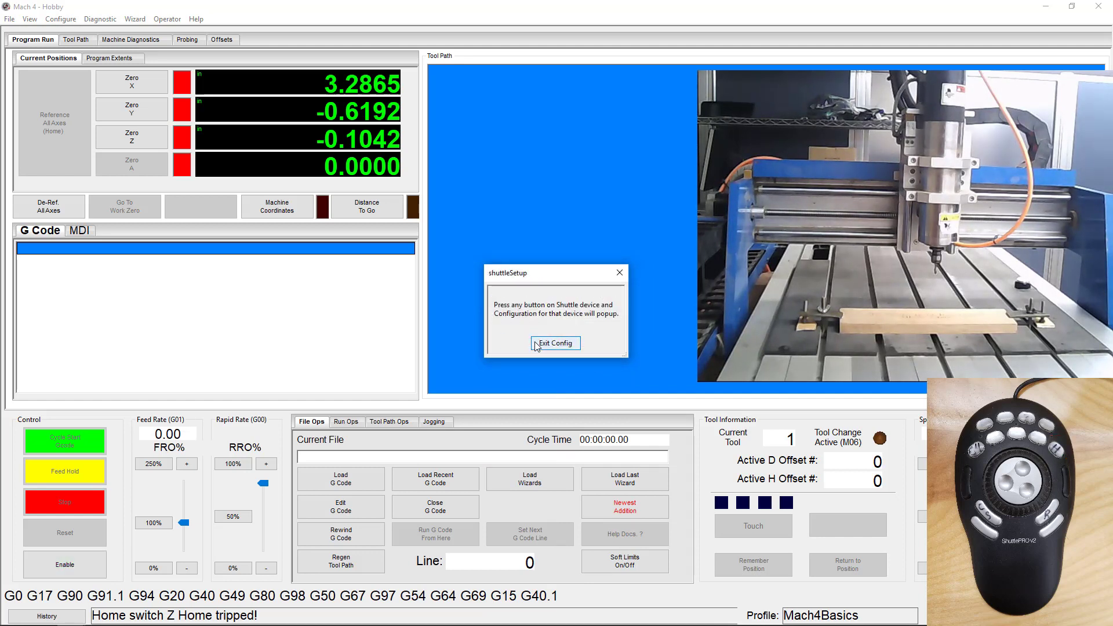
pyautogui.click(558, 343)
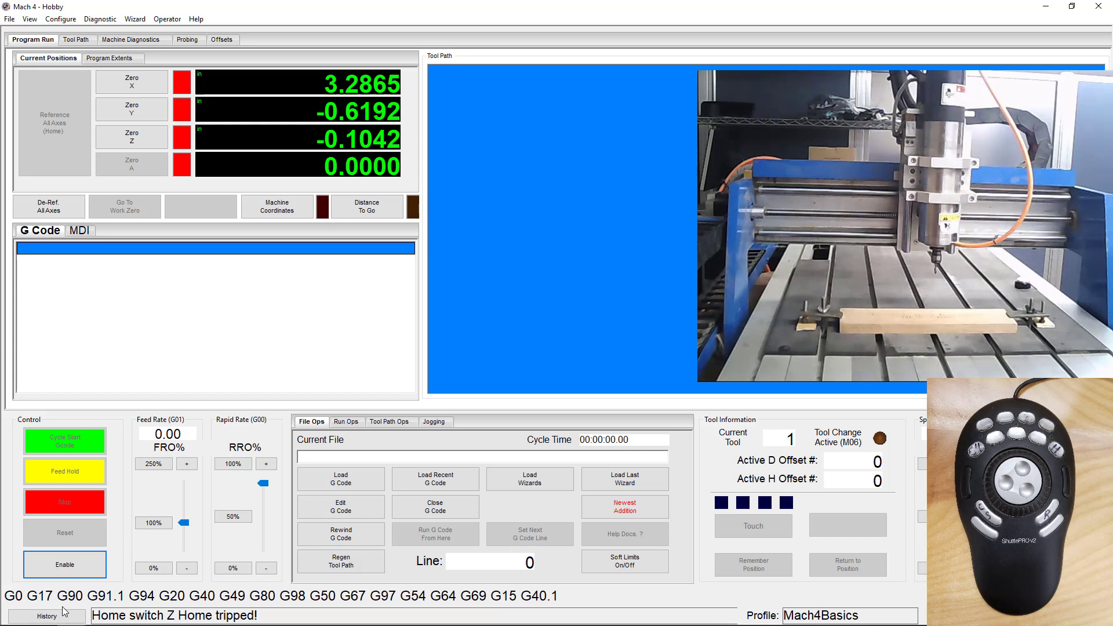
pyautogui.click(78, 566)
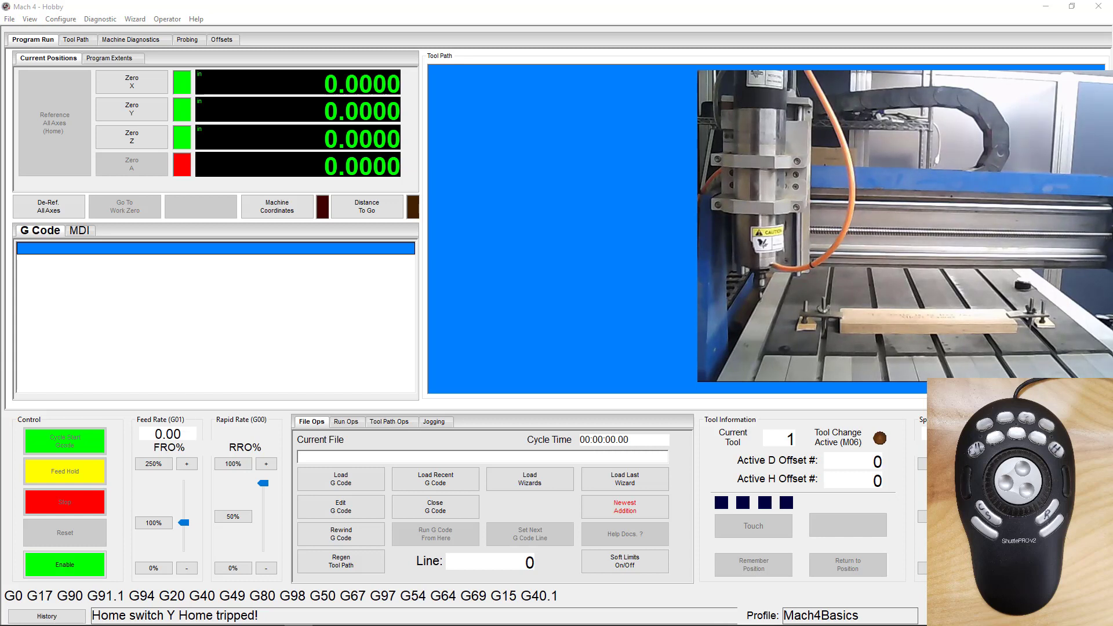
# - Launch the ShuttleProGcode wizard from Wizard > Load Wizard
pyautogui.click(135, 19)
pyautogui.click(142, 30)
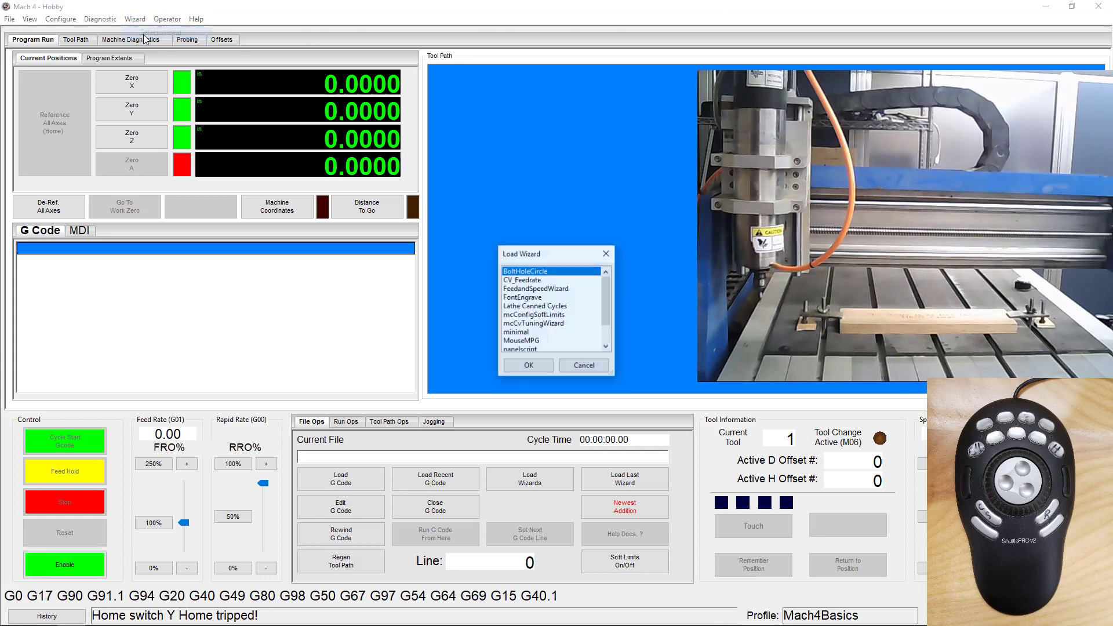
pyautogui.scroll(-3, 545, 332)
pyautogui.scroll(-1, 548, 336)
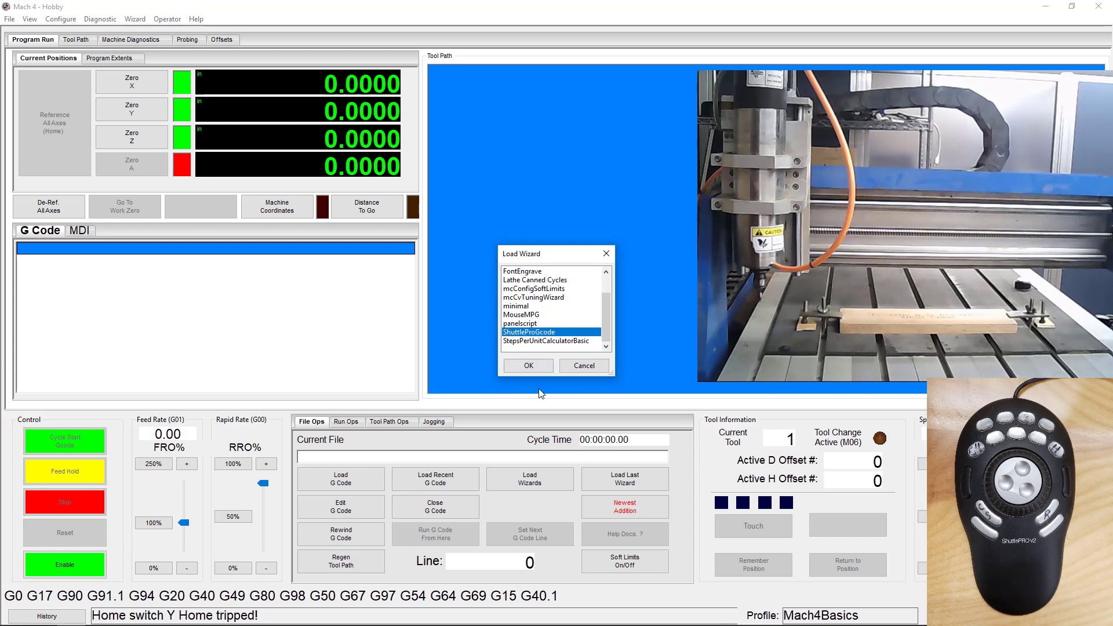
pyautogui.click(545, 368)
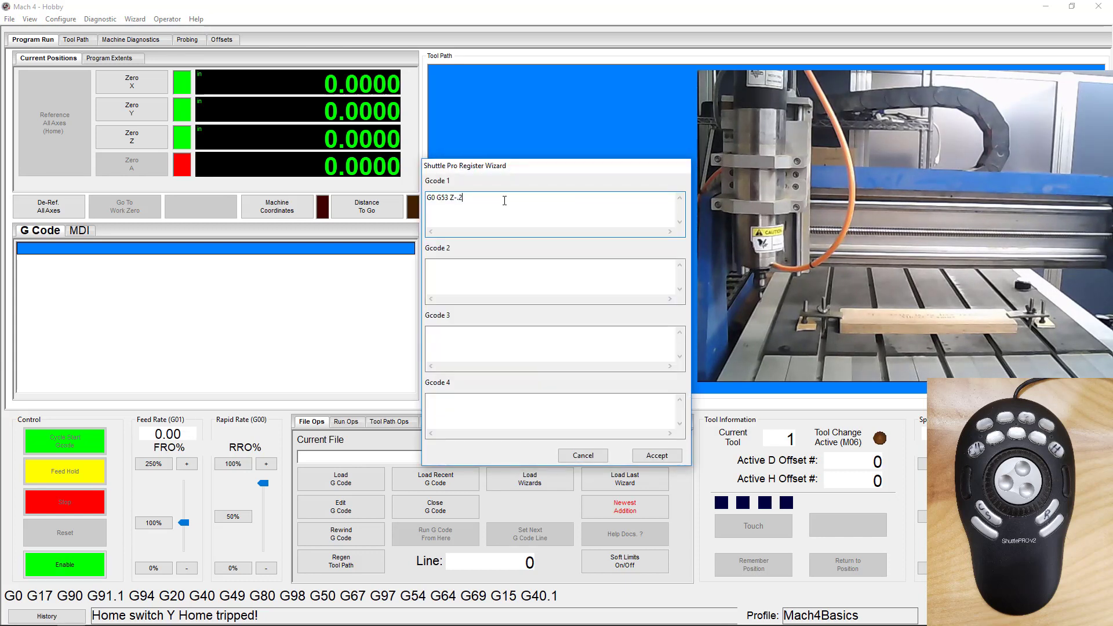
# - Replace the Gcode 1 text with 'G53 G0 Z0' / 'G53 G0 X14.7148 Y-22.713' and accept
pyautogui.moveTo(505, 200); pyautogui.dragTo(378, 214)
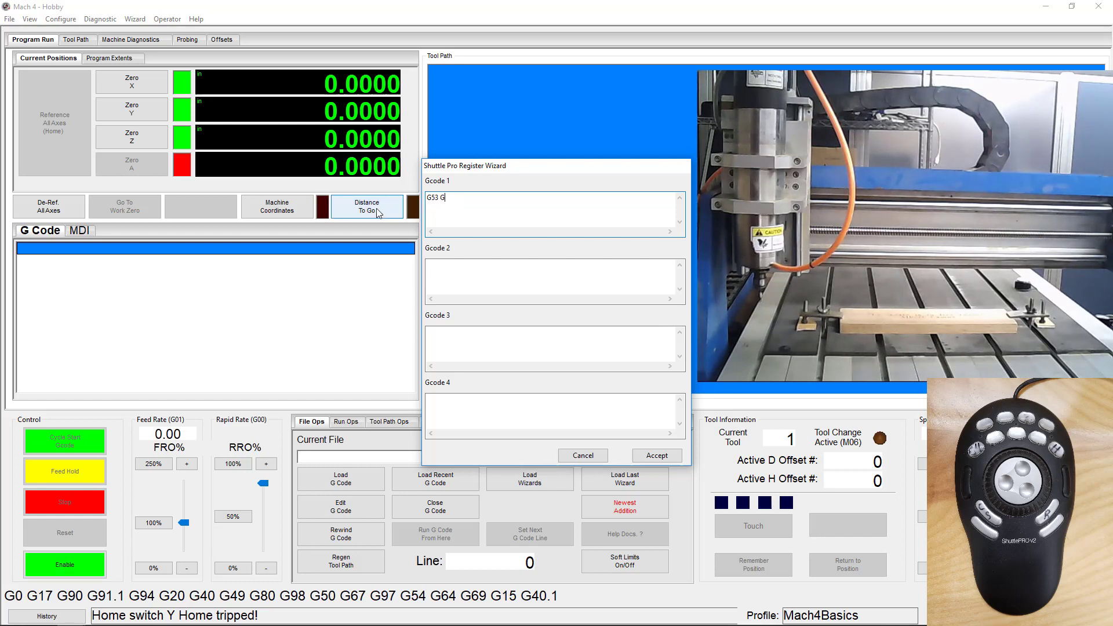
pyautogui.write('G53 G0 Z0\\')
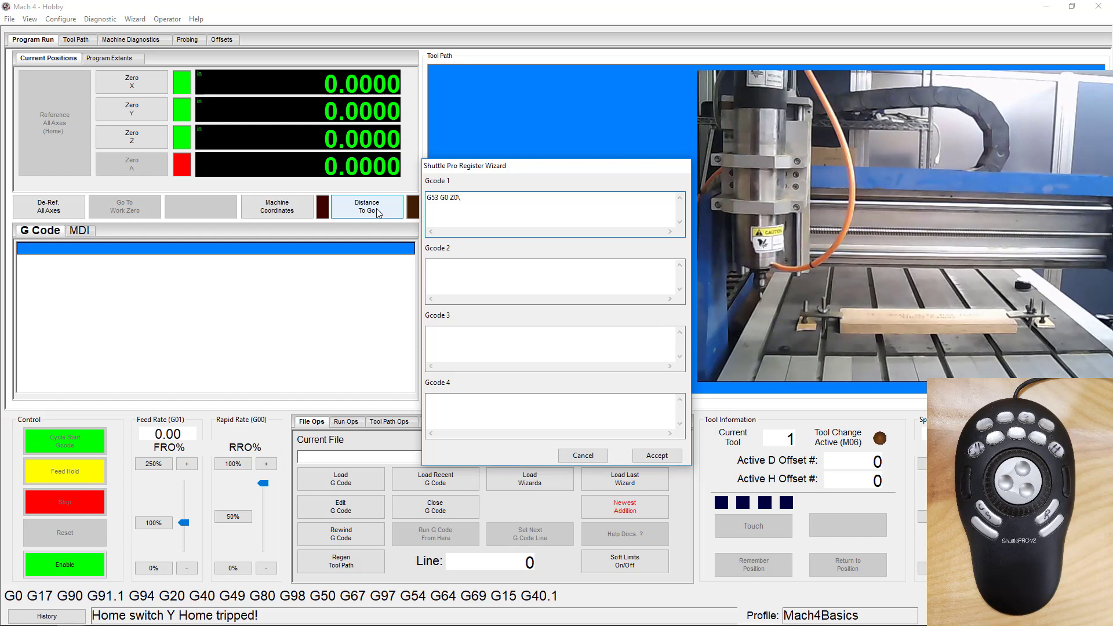
pyautogui.write(' G53 G0 X1')
pyautogui.write('4.714')
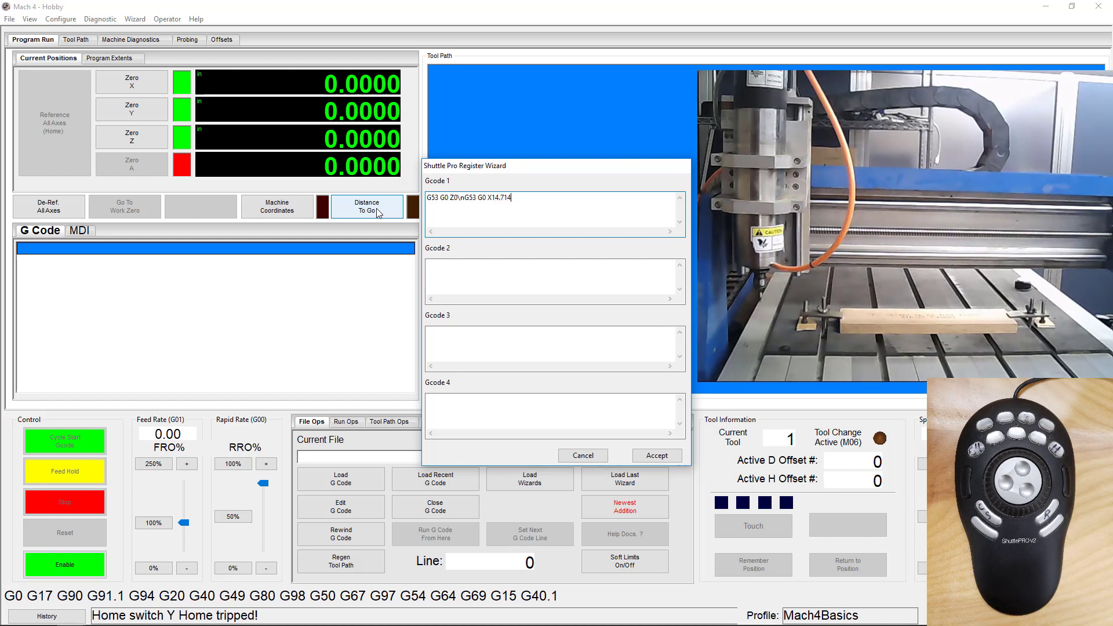
pyautogui.write('8')
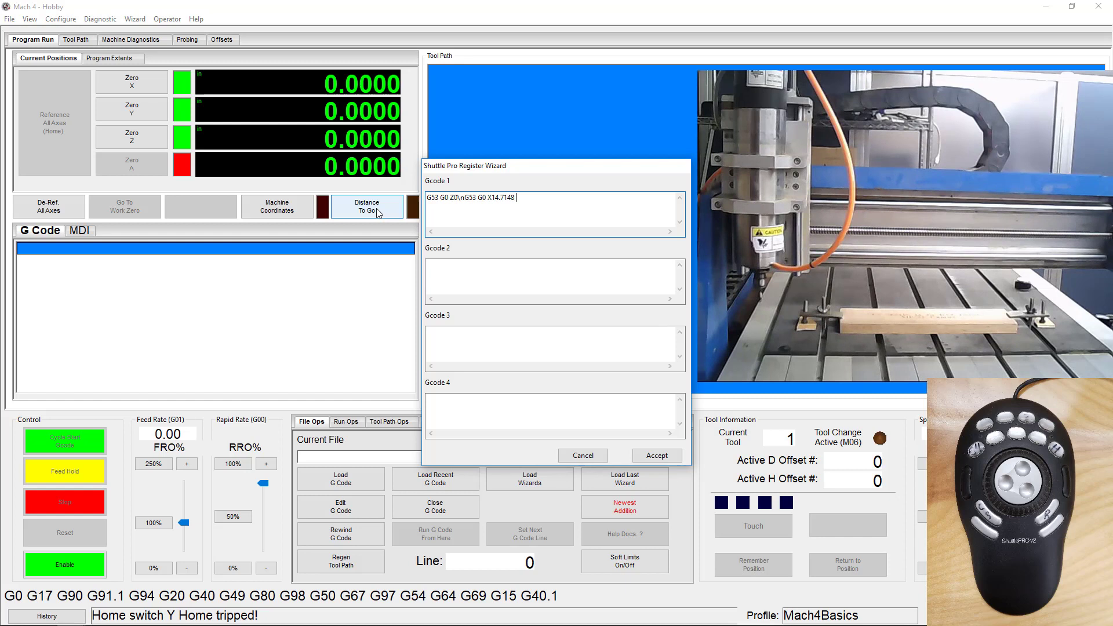
pyautogui.write(' Y-22.713')
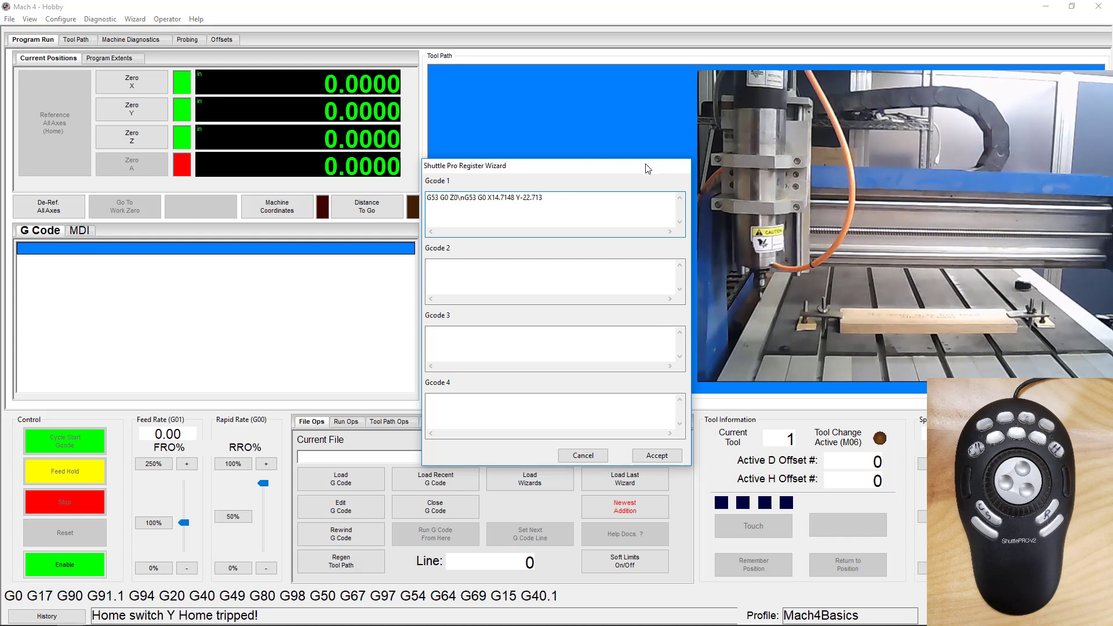
pyautogui.click(673, 460)
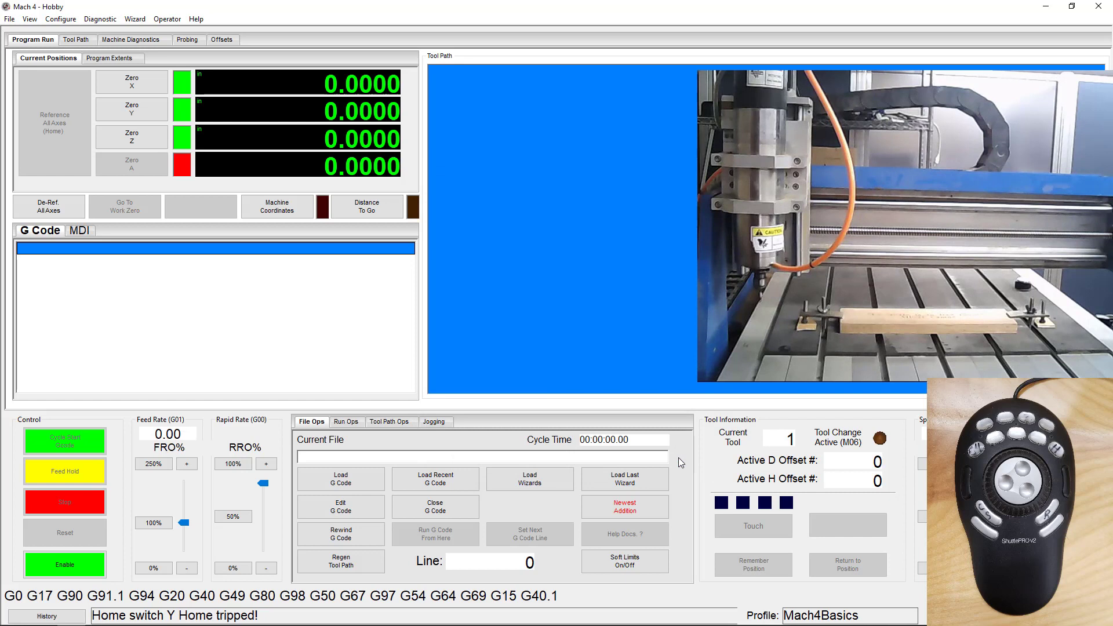
# - In Regfile diagnostics, check Shuttle0's Gcode1 register holds the G53 Z0 then X14.7148 Y-22.713 move
pyautogui.click(101, 19)
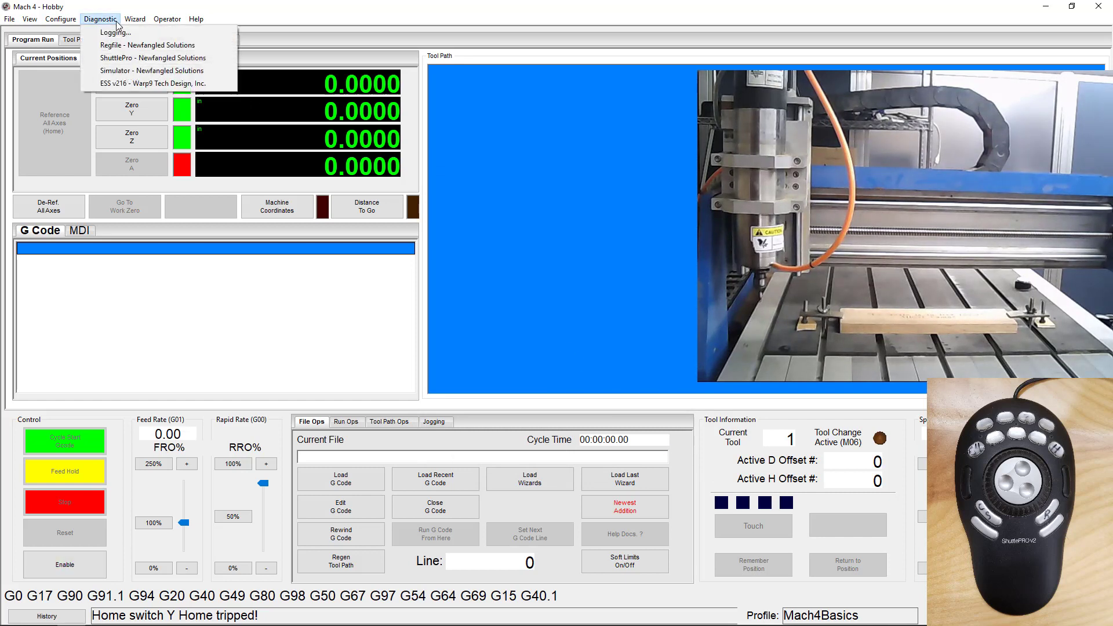
pyautogui.click(204, 46)
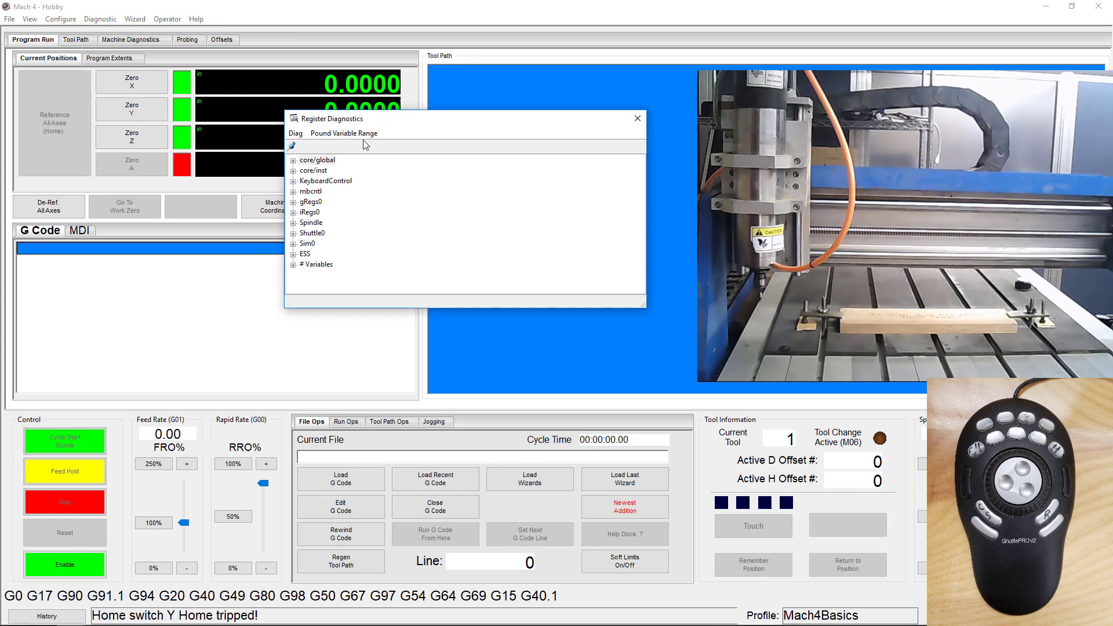
pyautogui.click(322, 238)
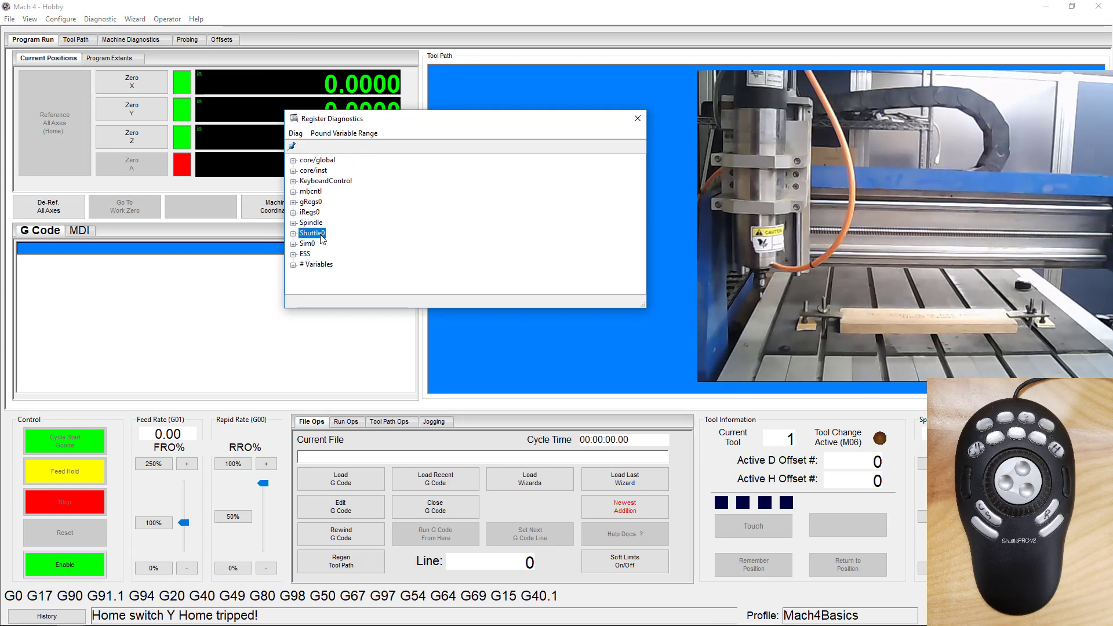
pyautogui.click(293, 234)
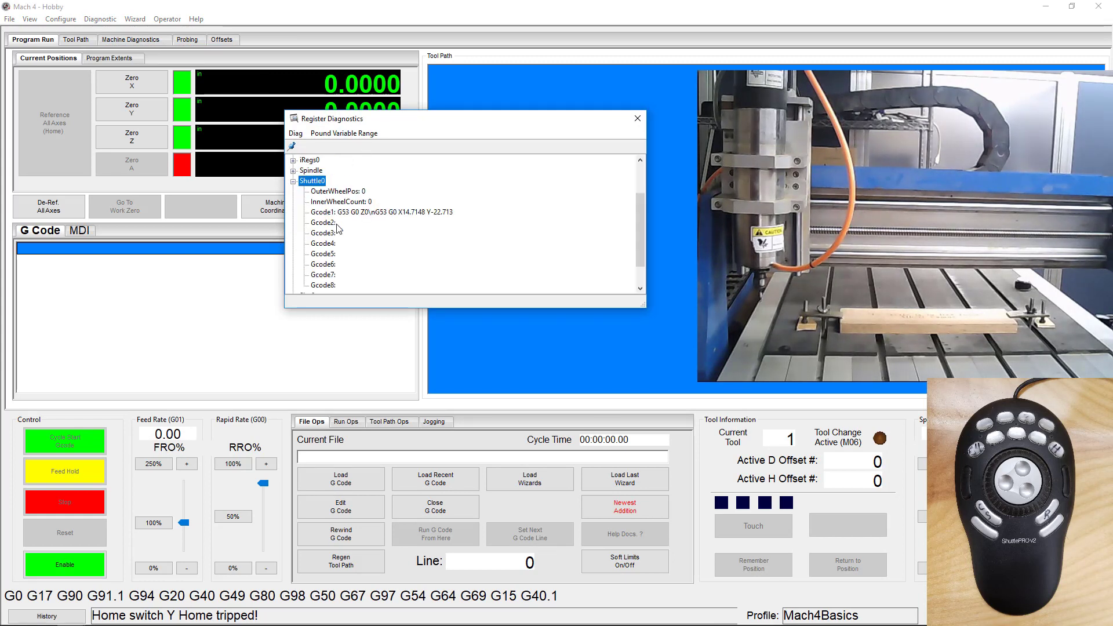
pyautogui.click(382, 214)
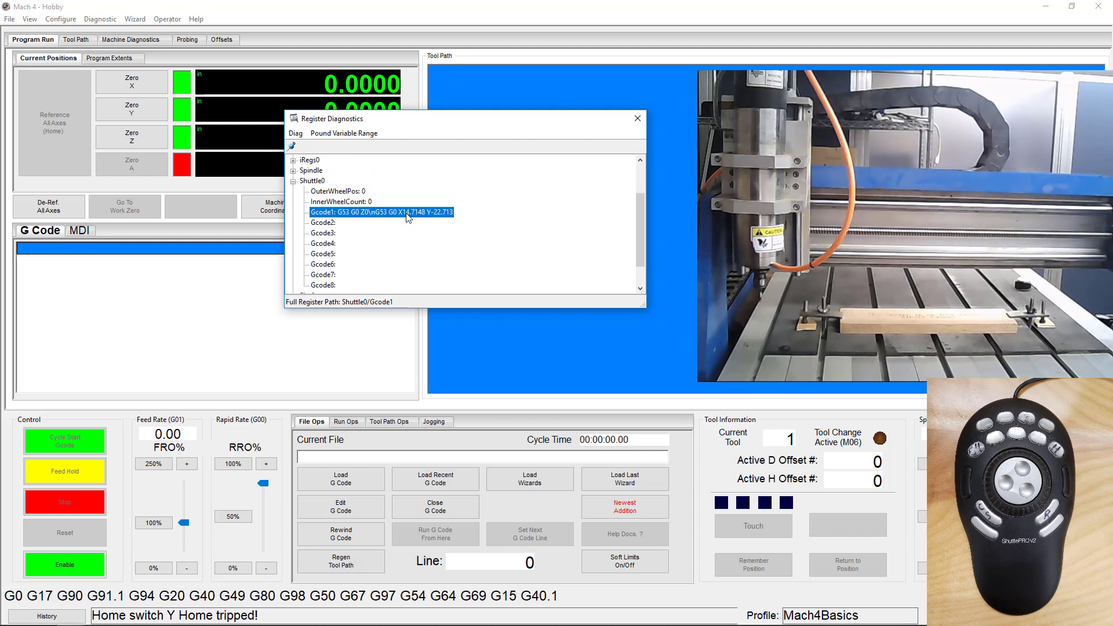
pyautogui.doubleClick(406, 212)
pyautogui.click(513, 207)
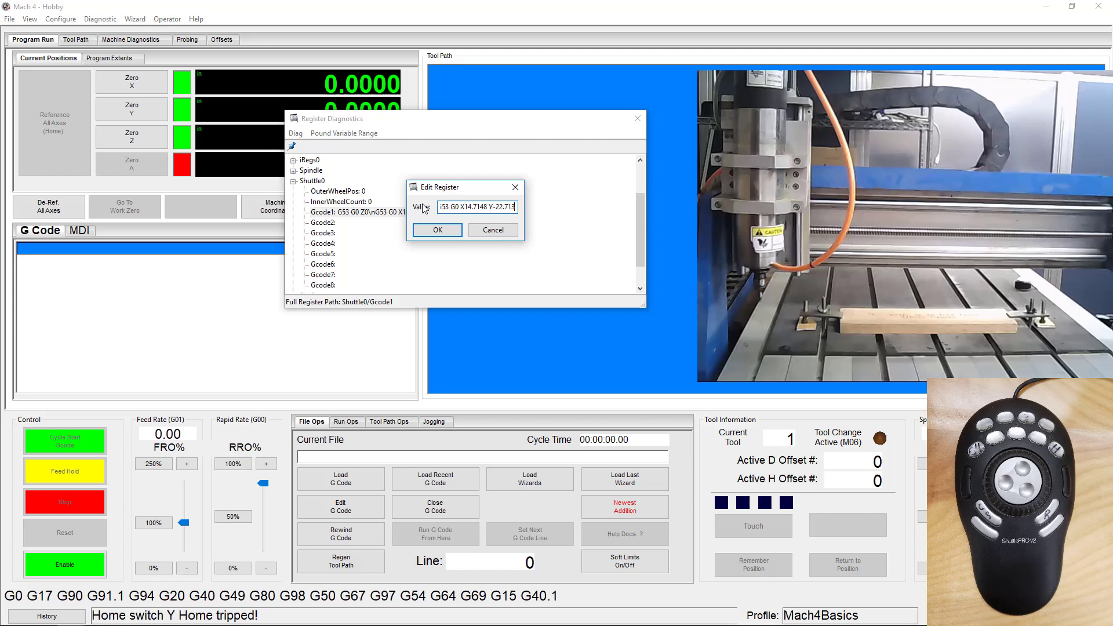
pyautogui.click(438, 230)
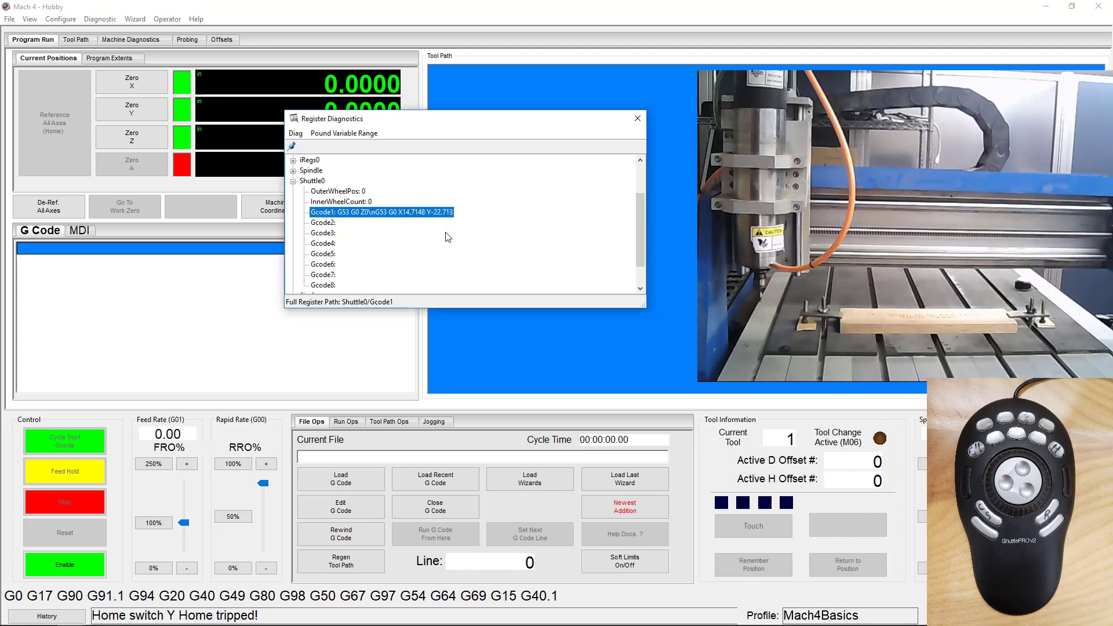
# - Open the Control configuration and close it without changes
pyautogui.click(637, 118)
pyautogui.click(60, 19)
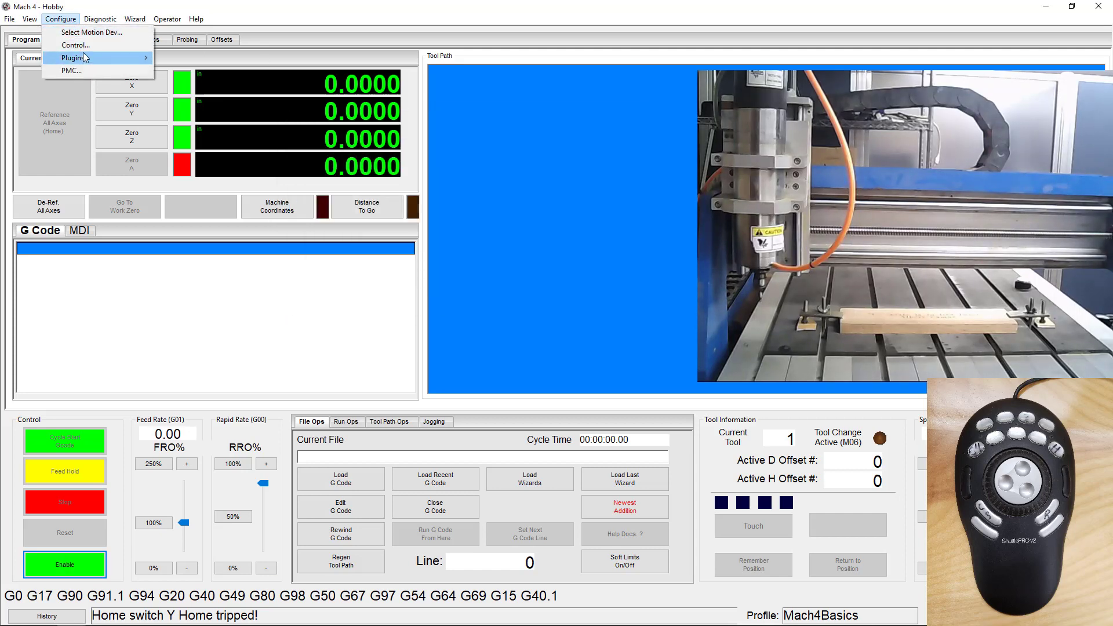
pyautogui.click(74, 45)
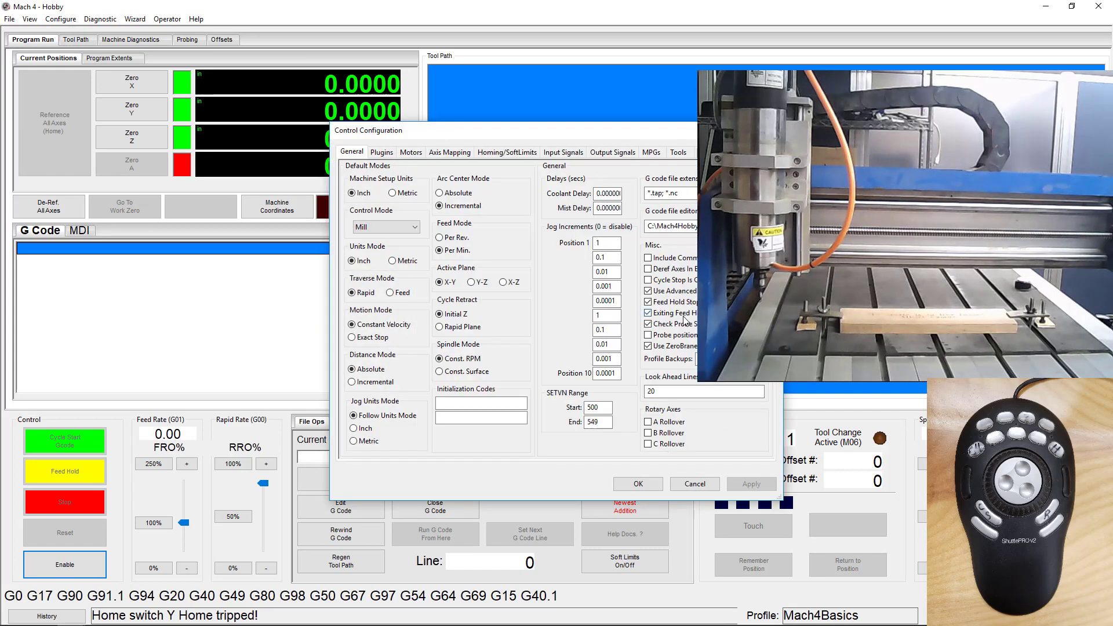
pyautogui.click(718, 484)
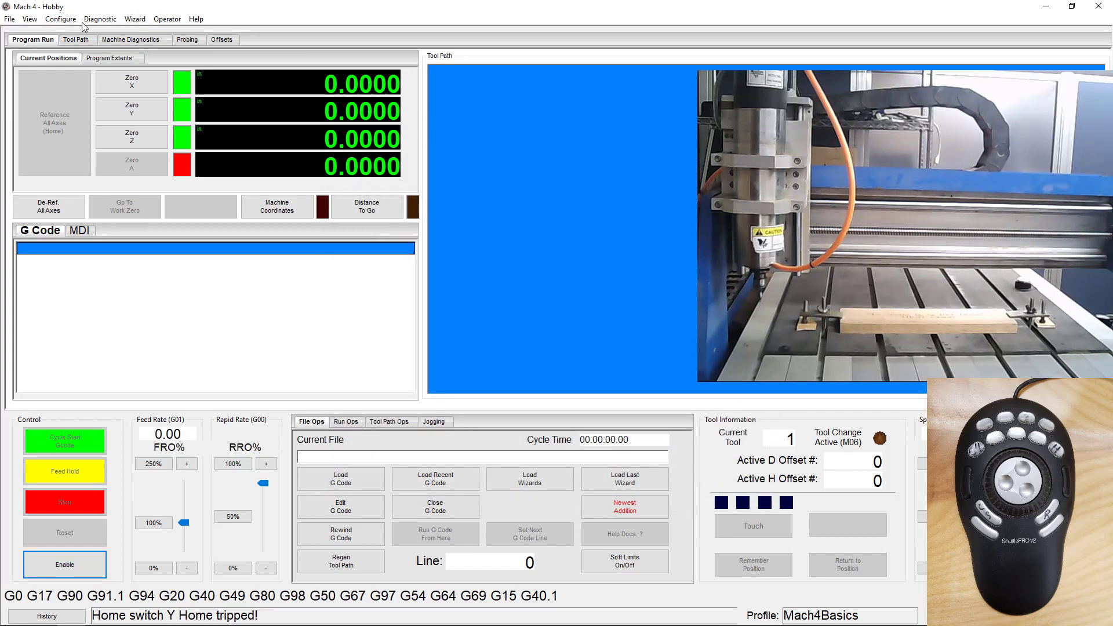
# - In the ShuttlePro plugin setup, assign User Gcode 1 to the pressed button
pyautogui.click(99, 19)
pyautogui.moveTo(75, 58)
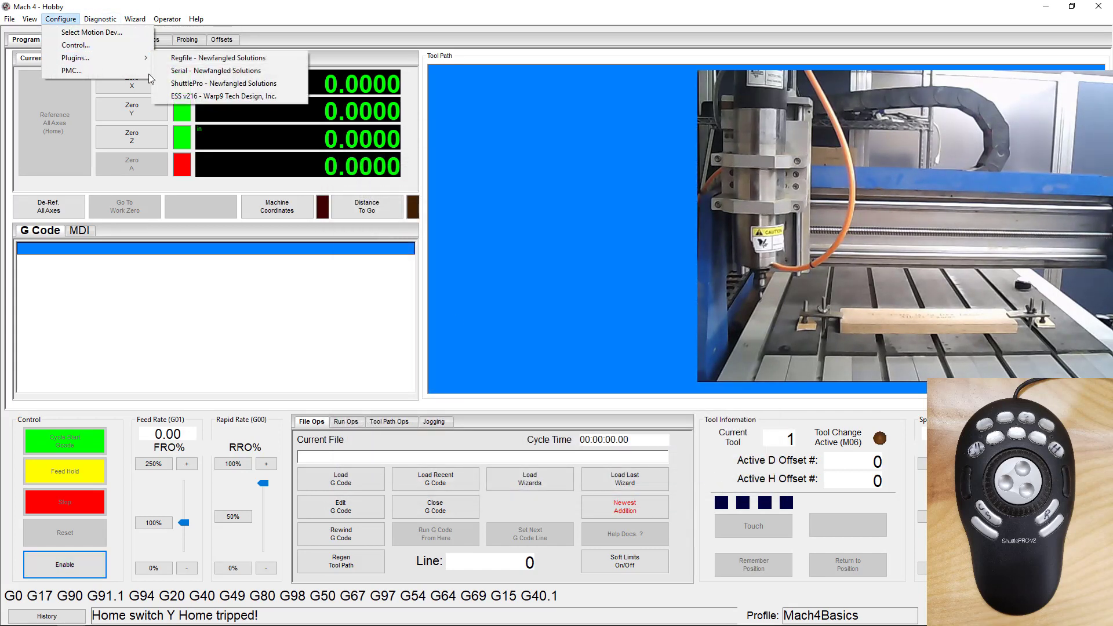
pyautogui.click(185, 82)
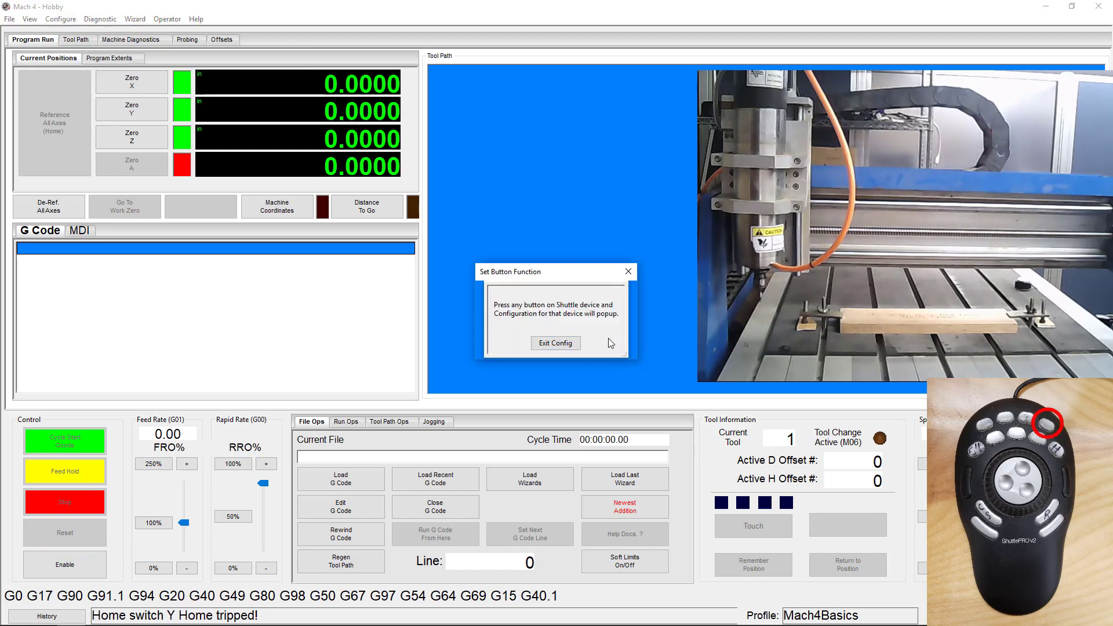
pyautogui.click(600, 317)
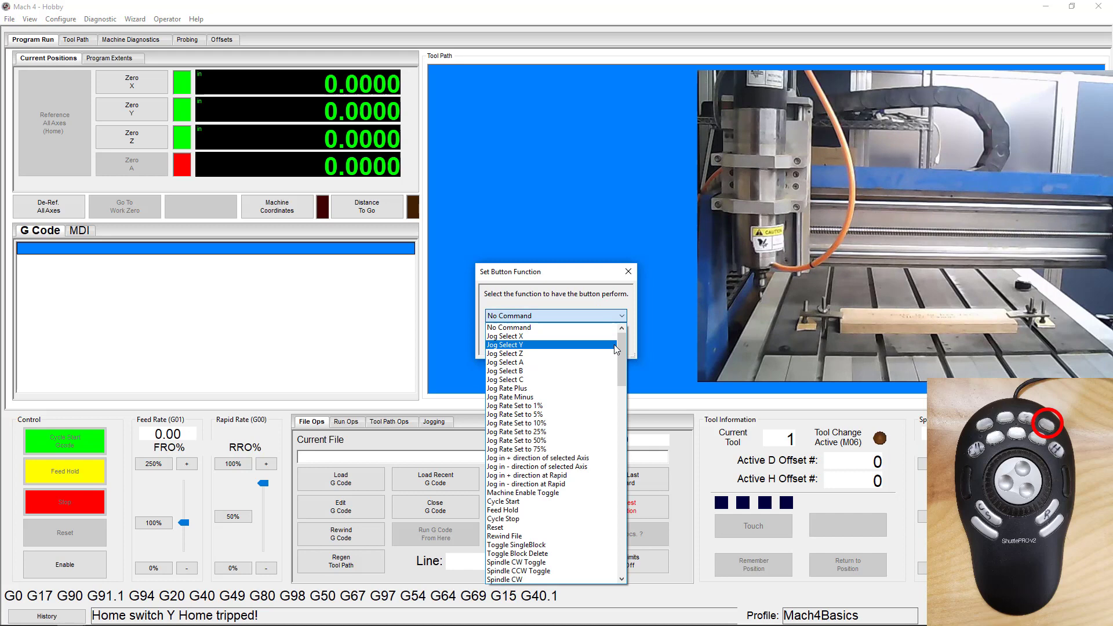
pyautogui.moveTo(621, 346); pyautogui.dragTo(635, 406)
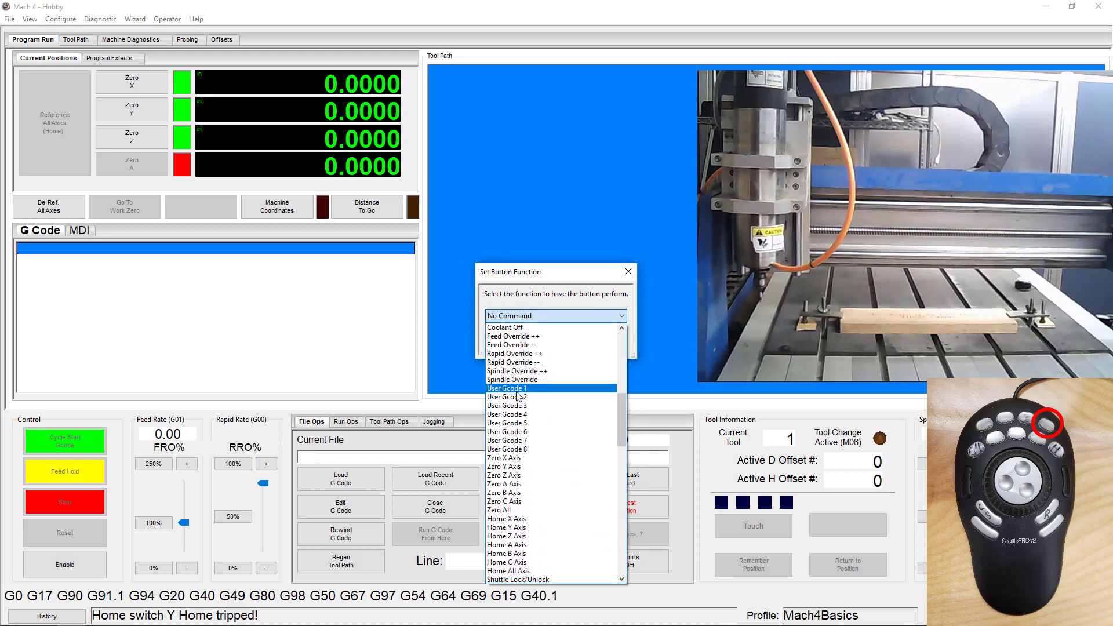
pyautogui.click(516, 388)
pyautogui.click(526, 342)
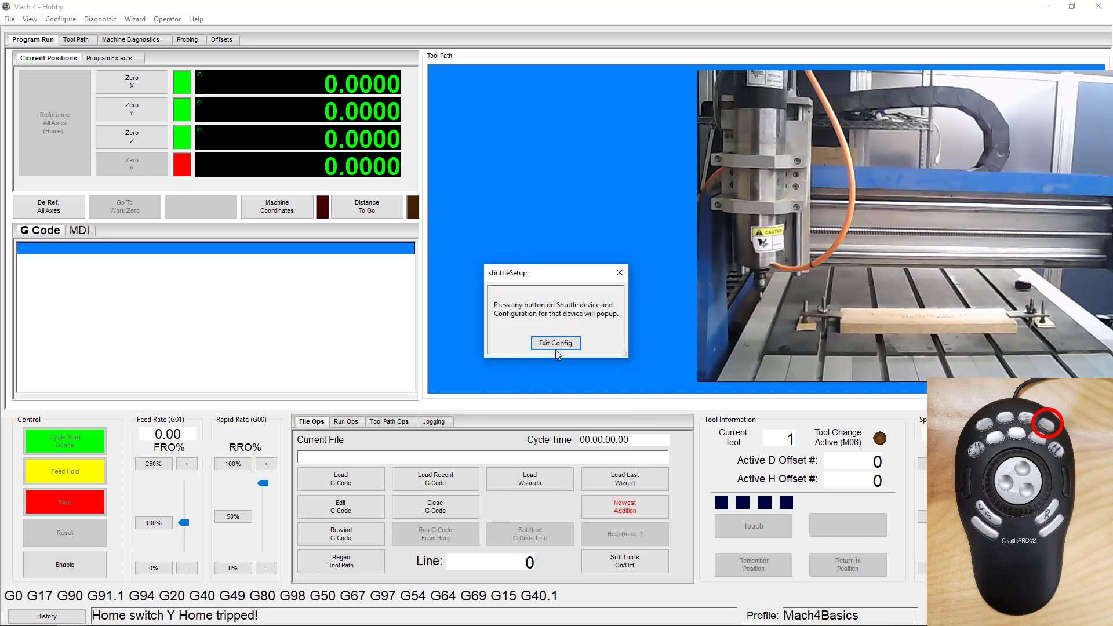
# - Exit the ShuttlePro setup and enable the machine
pyautogui.click(556, 343)
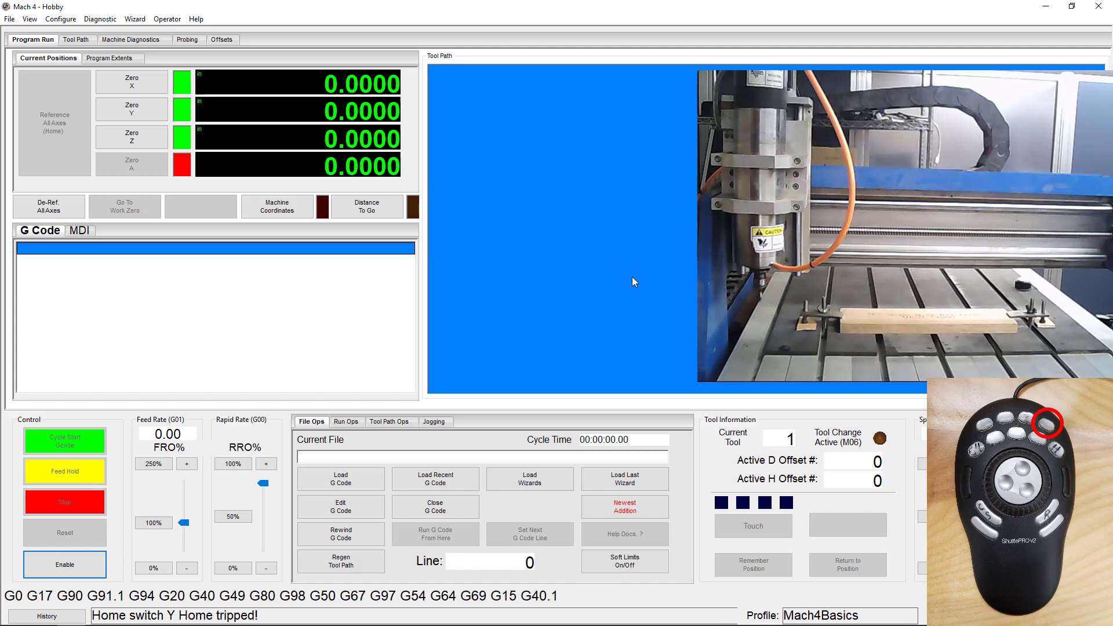
pyautogui.click(70, 565)
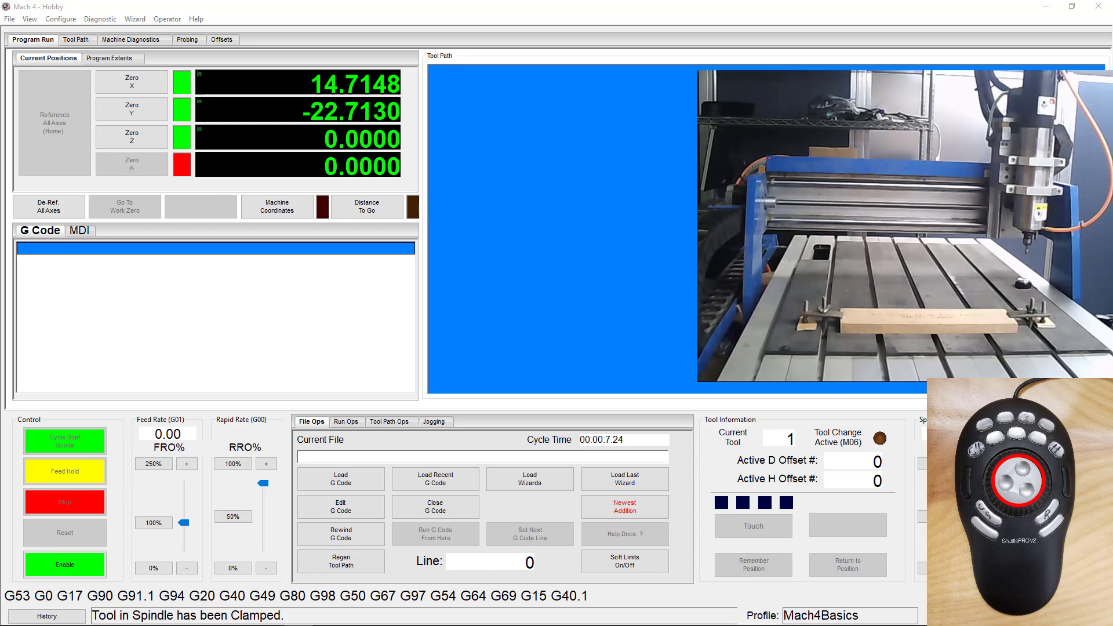
# - In the Control configuration's MPGs tab, enable Mpg #0 with the Shuttle0 encoder
pyautogui.click(64, 19)
pyautogui.click(73, 46)
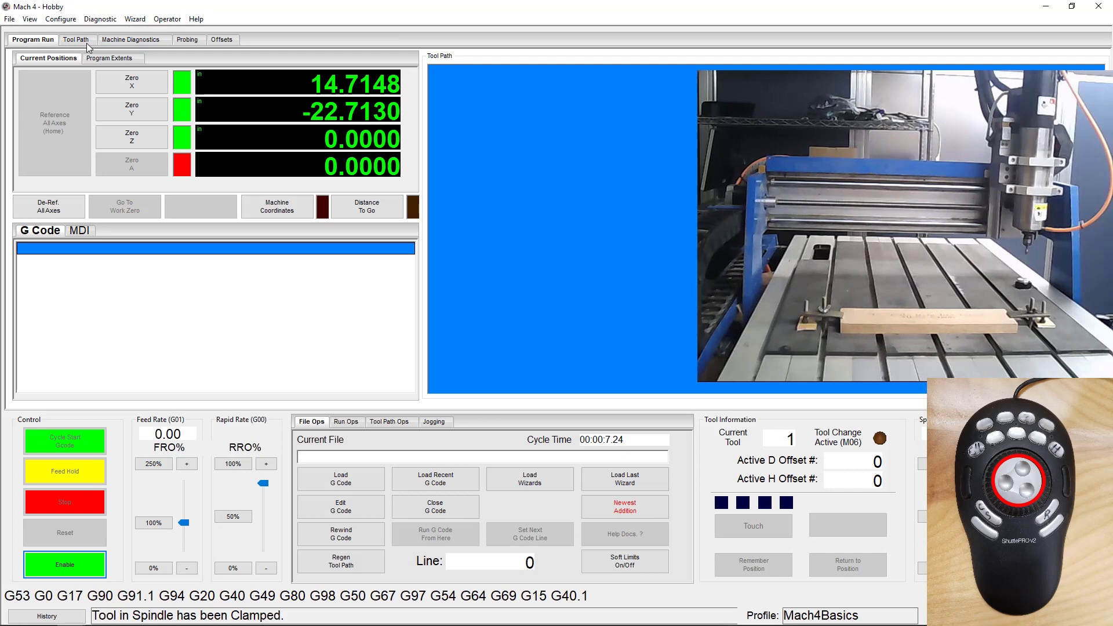
pyautogui.click(651, 152)
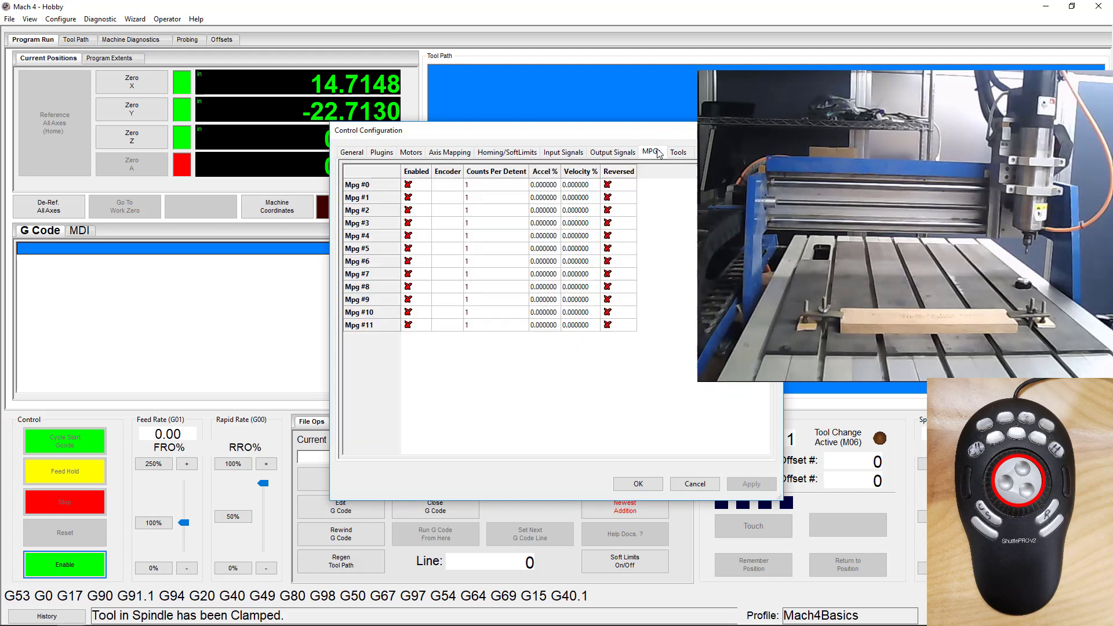
pyautogui.click(414, 185)
pyautogui.click(438, 183)
pyautogui.click(438, 183)
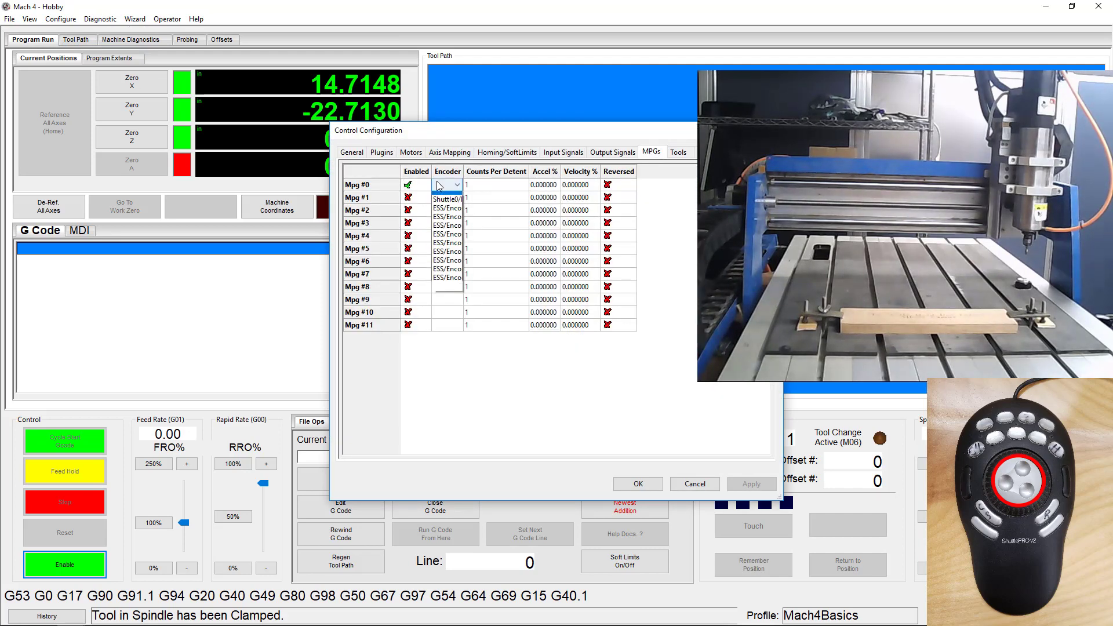
pyautogui.click(439, 206)
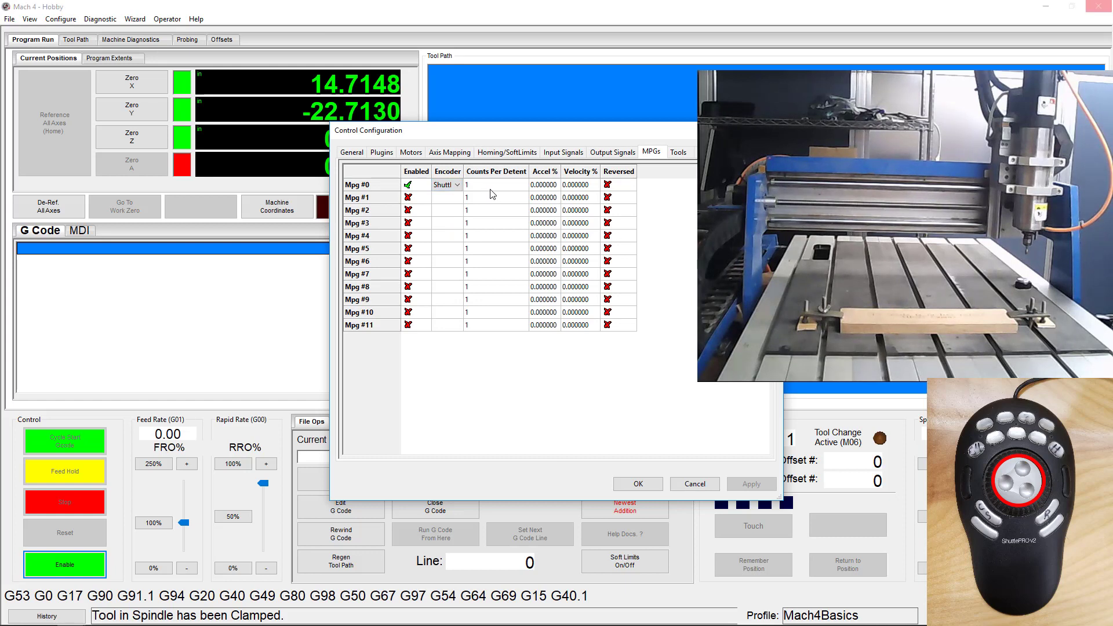
# - Set Mpg #0 Accel % to 10 and Velocity % to 100, then save
pyautogui.click(538, 187)
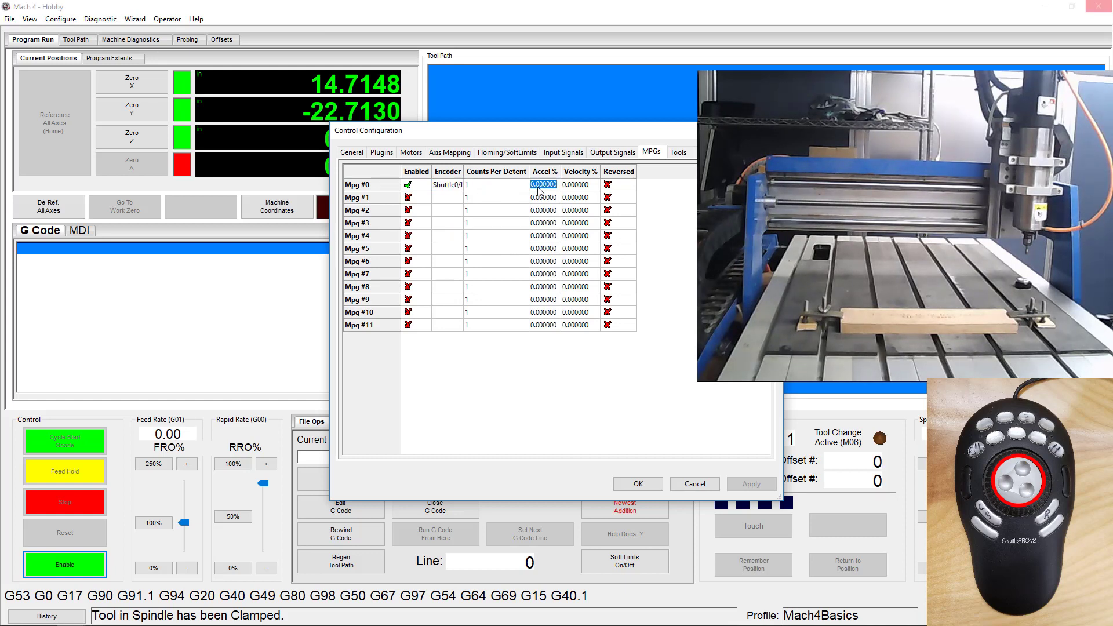
pyautogui.write('10')
pyautogui.press('Tab')
pyautogui.write('1')
pyautogui.click(648, 481)
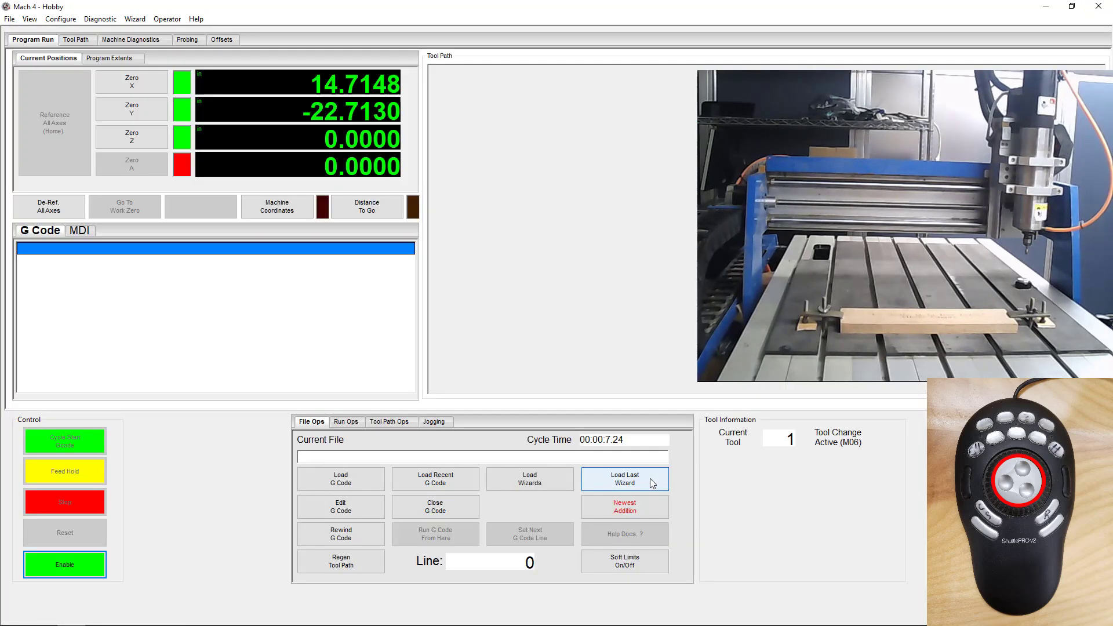
# - Enable the machine so the shuttle wheel jogs X through MPG #0
pyautogui.click(64, 564)
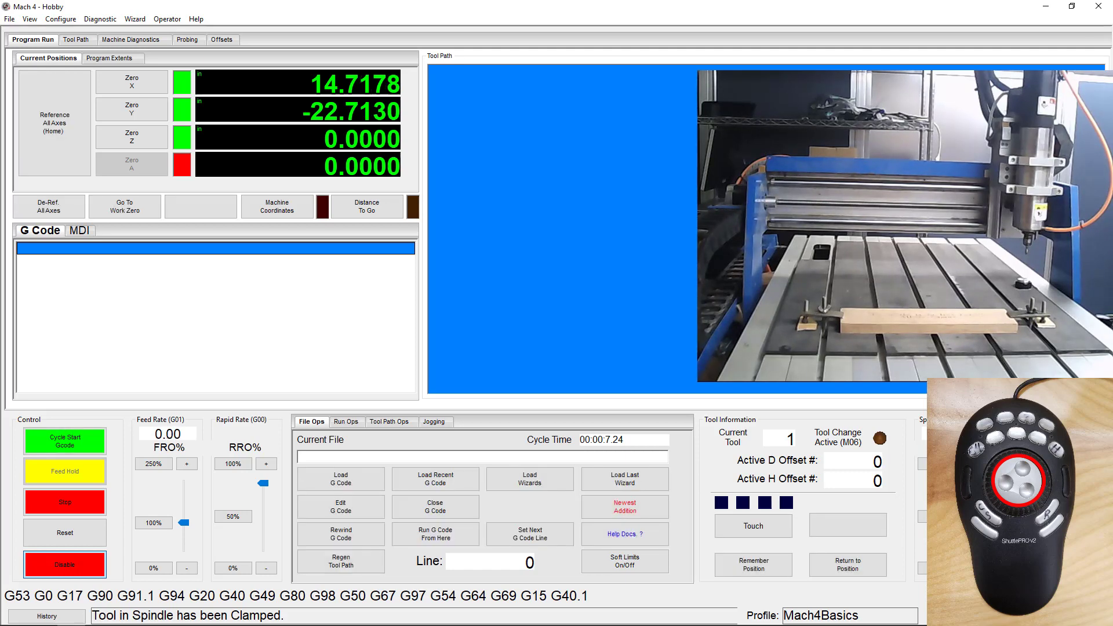
# - Set the incremental jog step to 0.1000 on the Jogging page, then jog X a step each way with the inner wheel
pyautogui.click(446, 422)
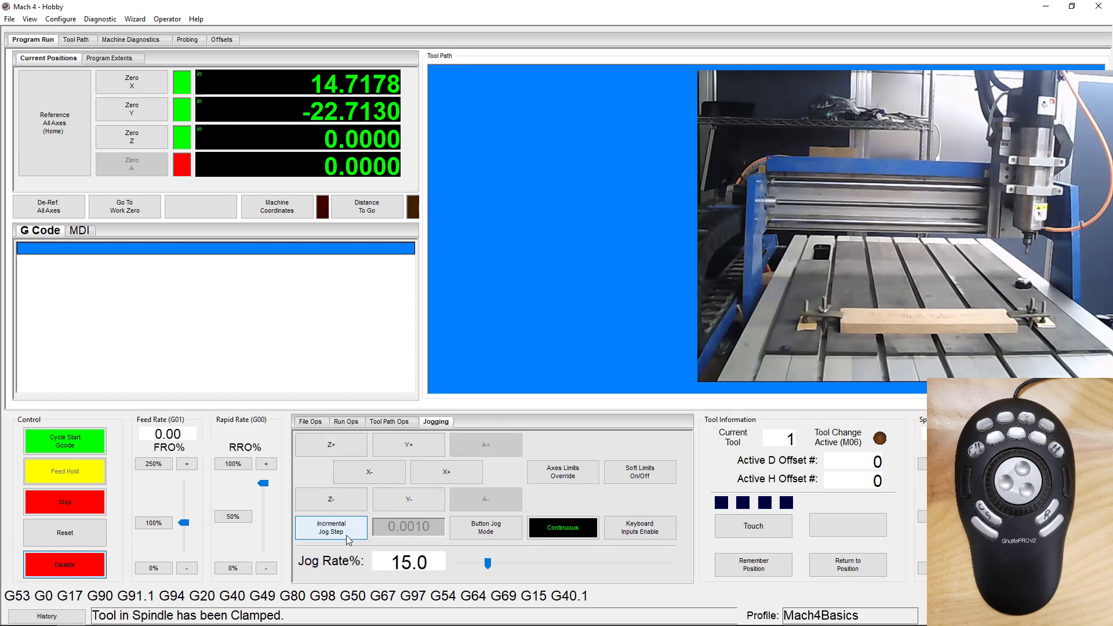
pyautogui.click(347, 532)
pyautogui.press('Right')
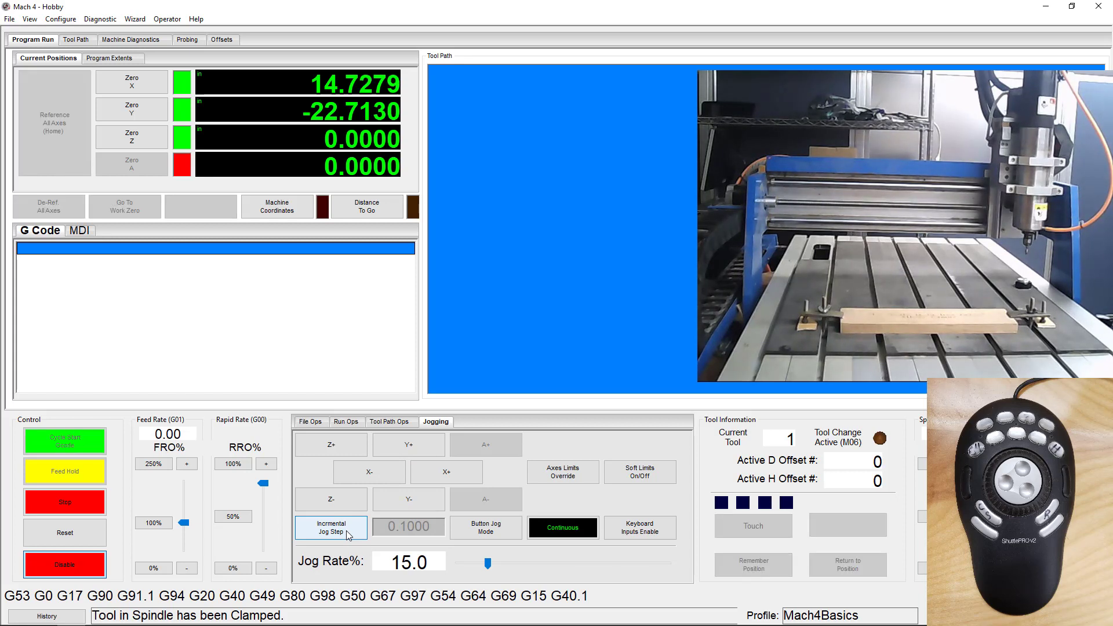
pyautogui.press('Left')
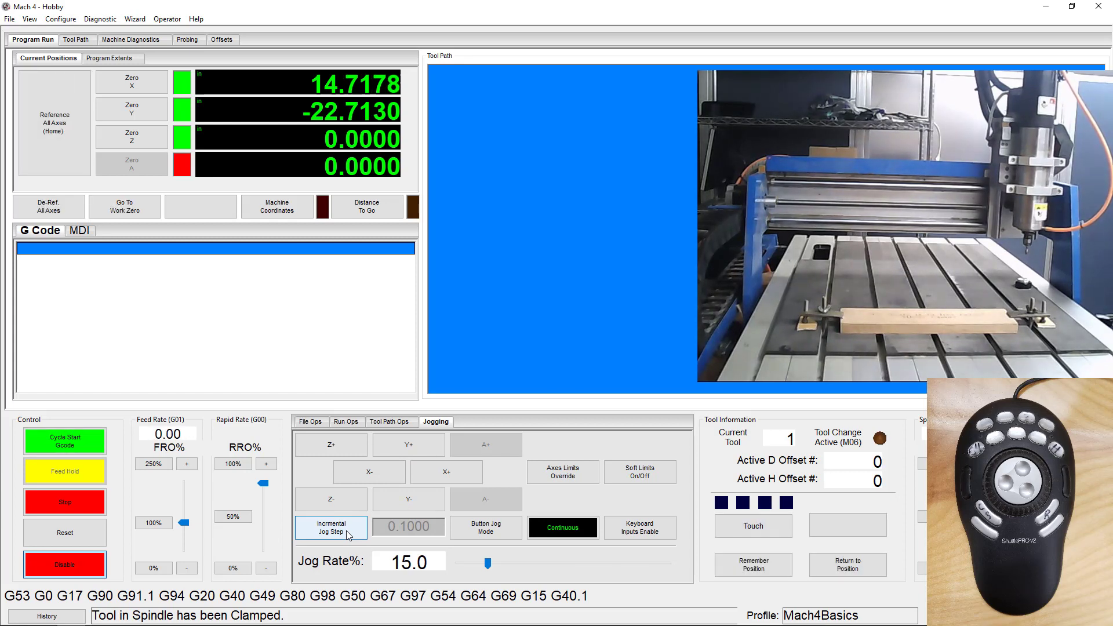
pyautogui.press('Left')
pyautogui.press('Left')
pyautogui.press('Left')
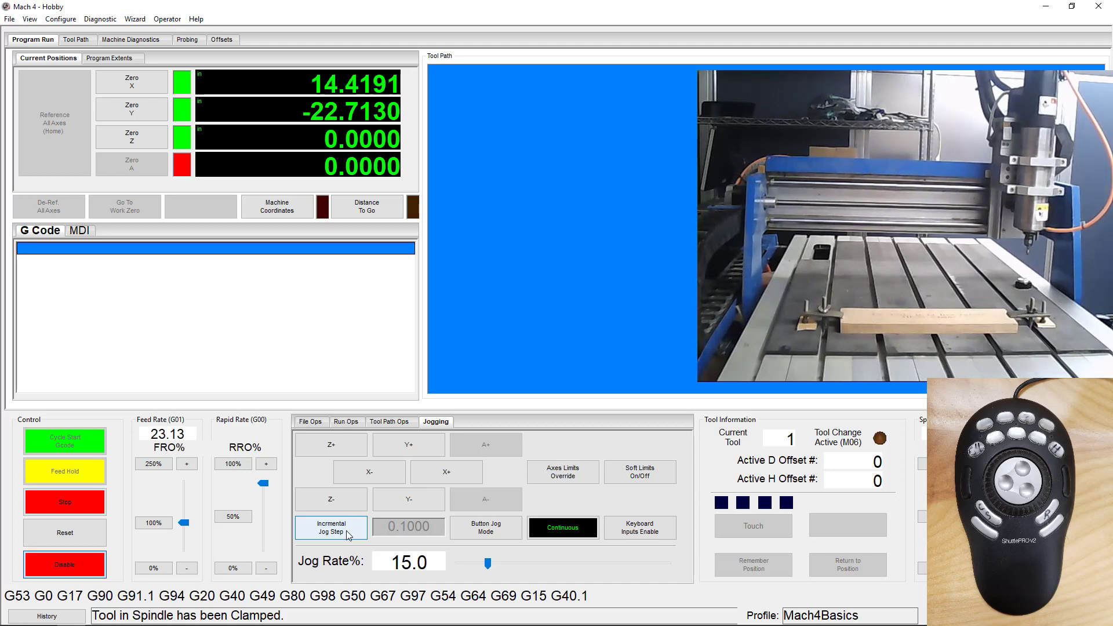